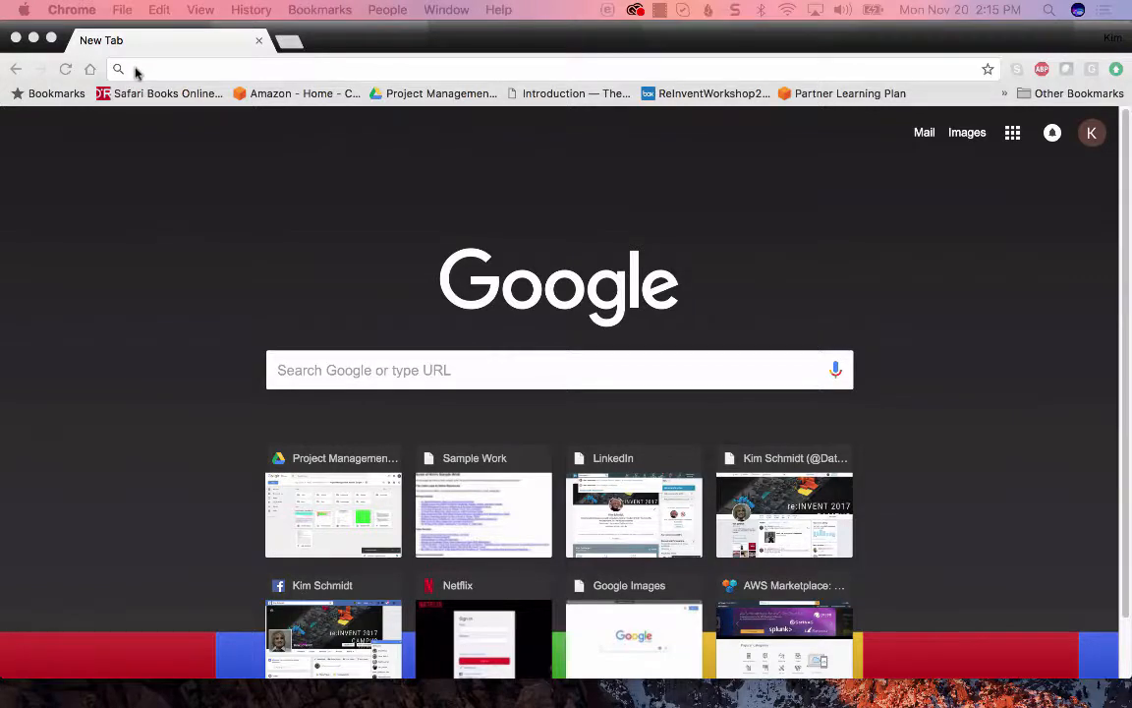
Load the PredicSis.ai instance from the copied address and log in with the account username and password.
{"action": "right_click", "coordinate": [137, 69]}
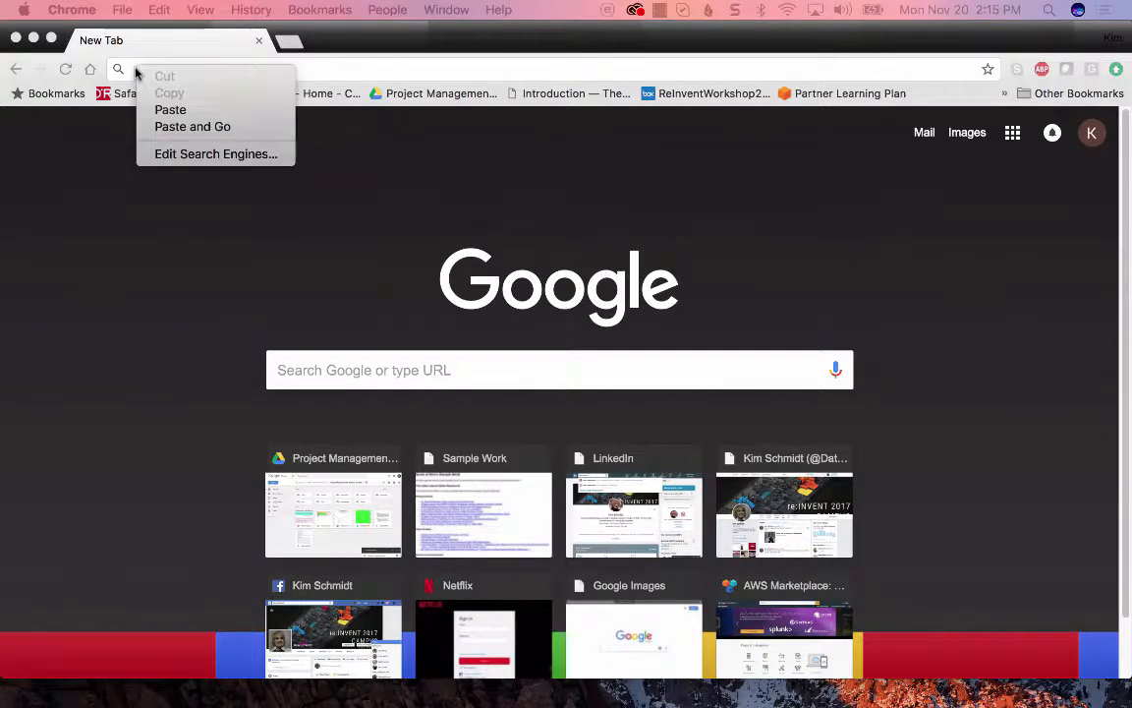
{"action": "left_click", "coordinate": [169, 110]}
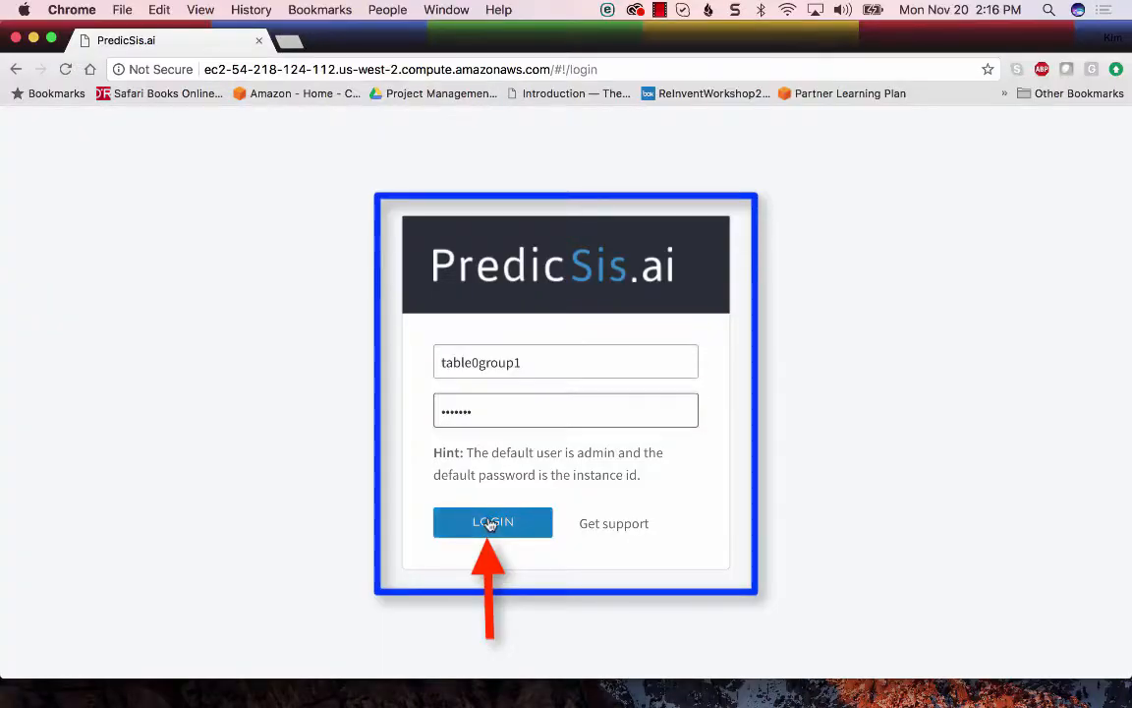
{"action": "left_click", "coordinate": [490, 523]}
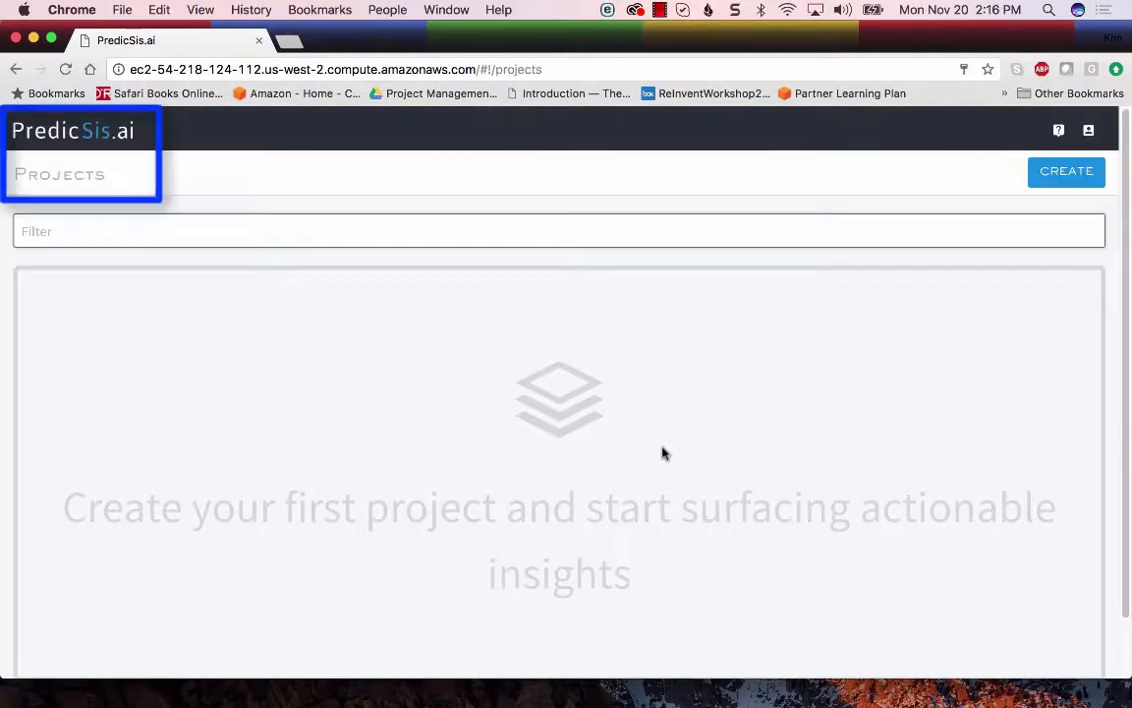
Load the JupyterHub sign-in page in a new browser tab and sign in with the account username and password.
{"action": "left_click", "coordinate": [288, 42]}
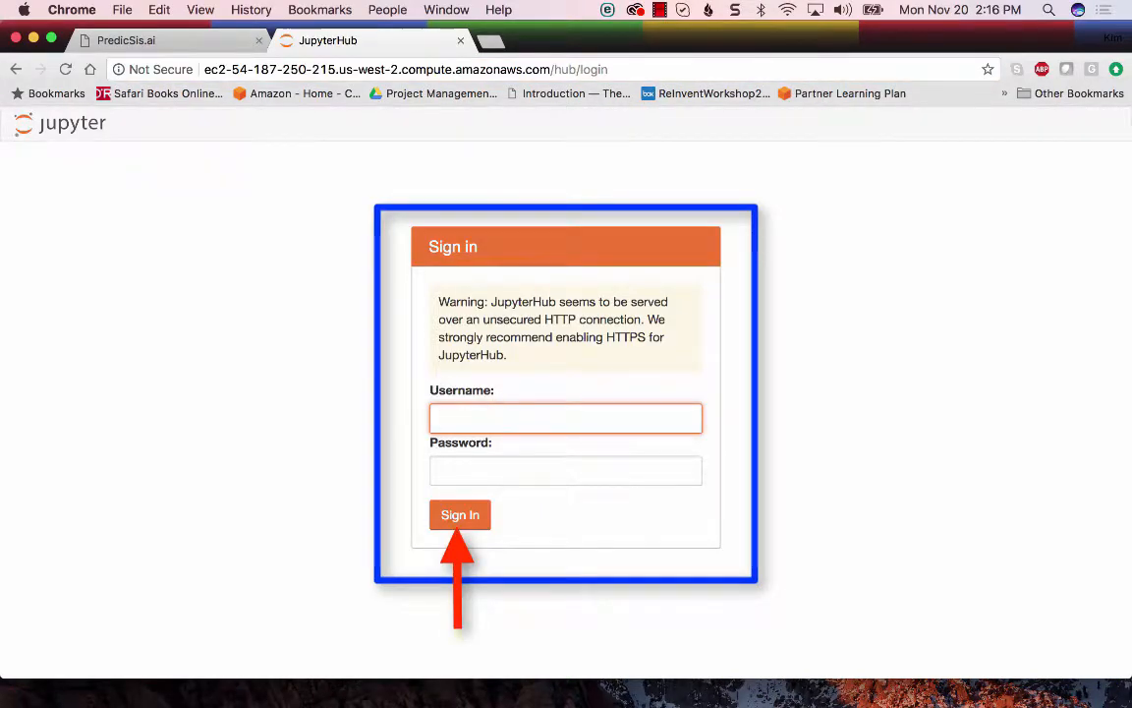
{"action": "type", "text": "table0group1"}
{"action": "key", "text": "Tab"}
{"action": "left_click", "coordinate": [462, 518]}
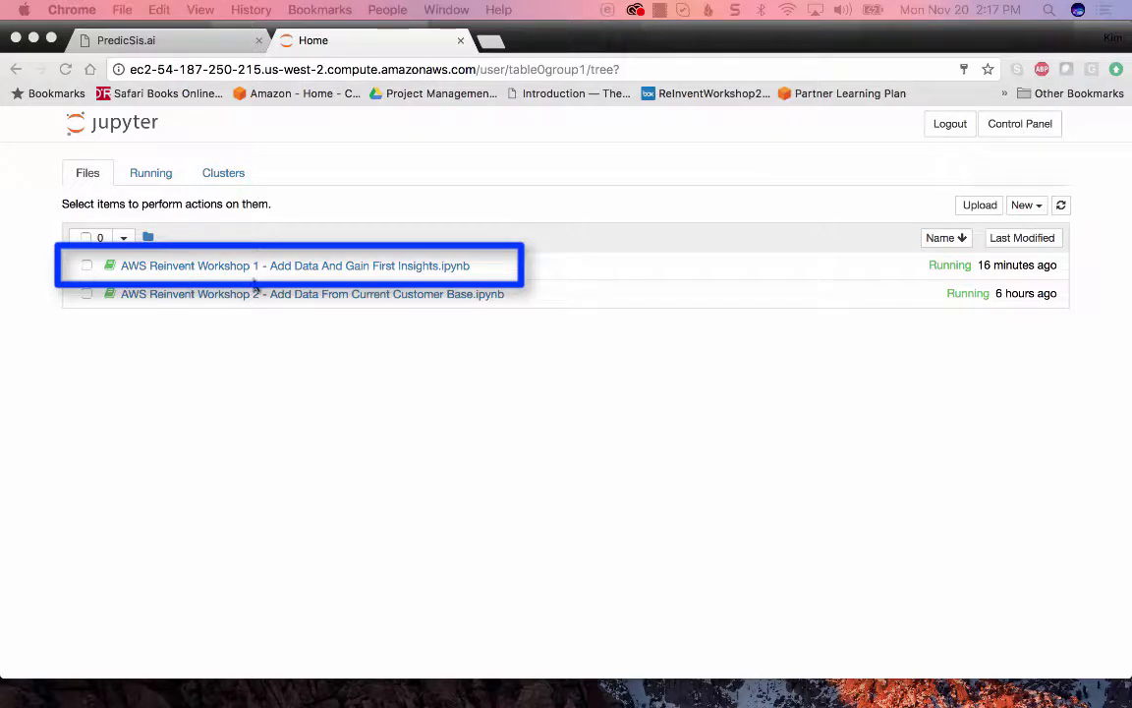
Open the notebook "AWS Reinvent Workshop 1 - Add Data And Gain First Insights.ipynb" and run all its cells in order.
{"action": "left_click", "coordinate": [415, 266]}
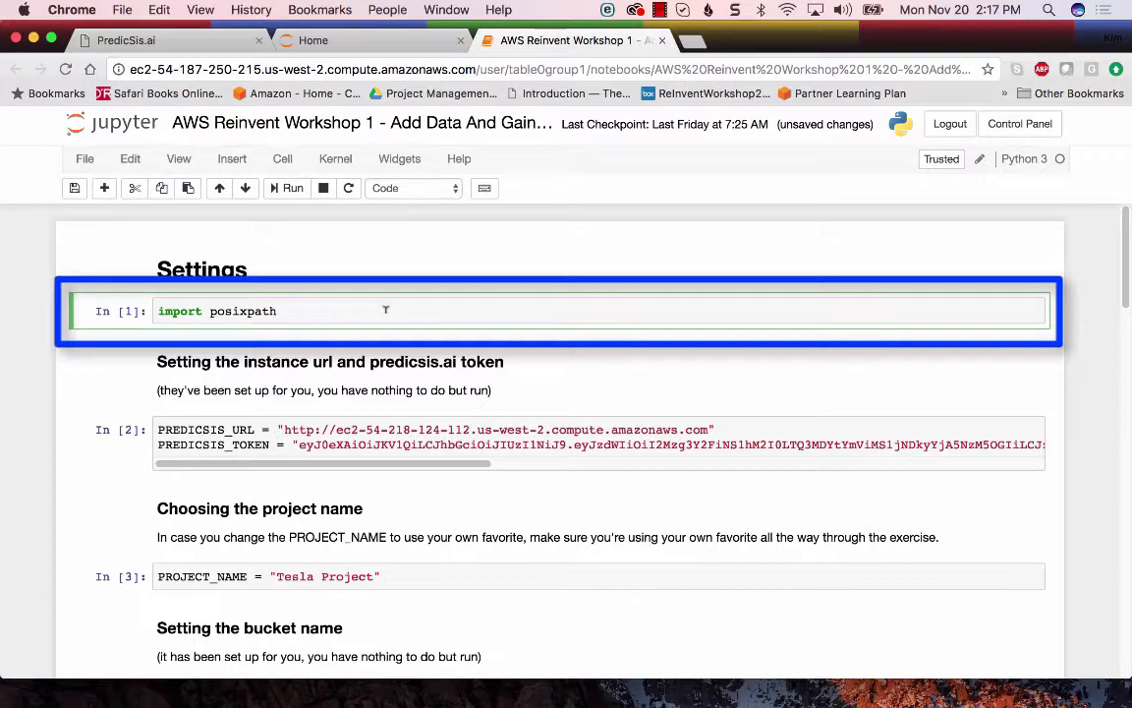
{"action": "key", "text": "shift+Return"}
{"action": "key", "text": "shift+Return"}
{"action": "key", "text": "shift+Return"}
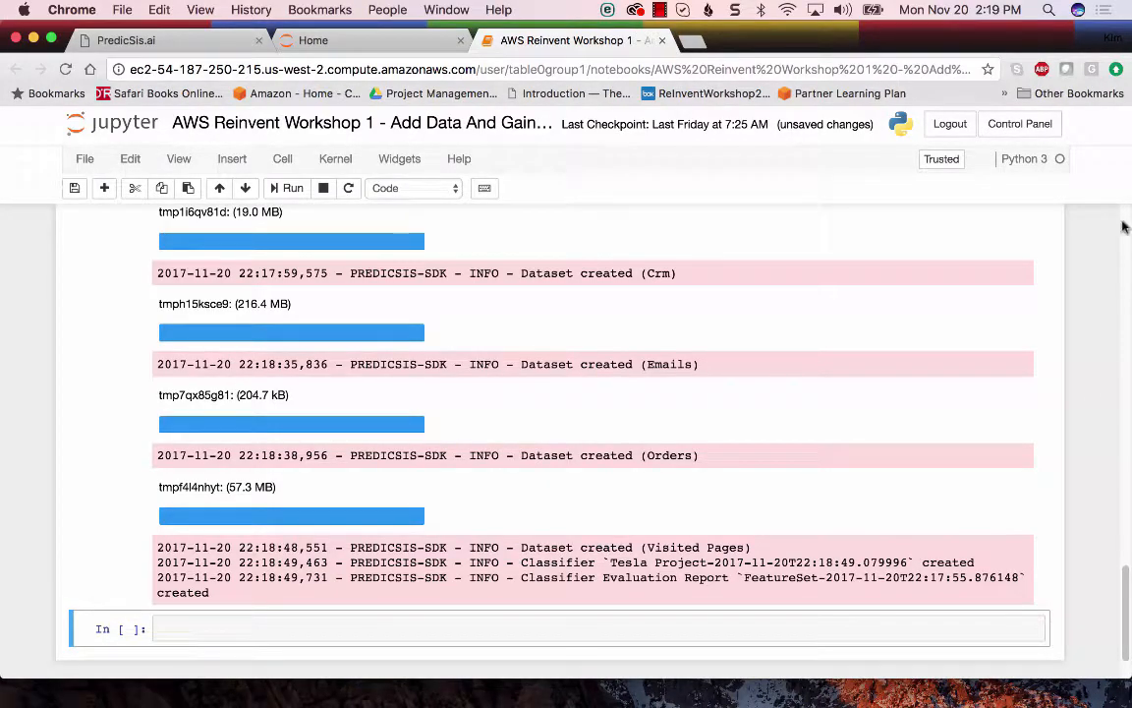
{"action": "scroll", "coordinate": [915, 387], "scroll_direction": "up", "scroll_amount": 2}
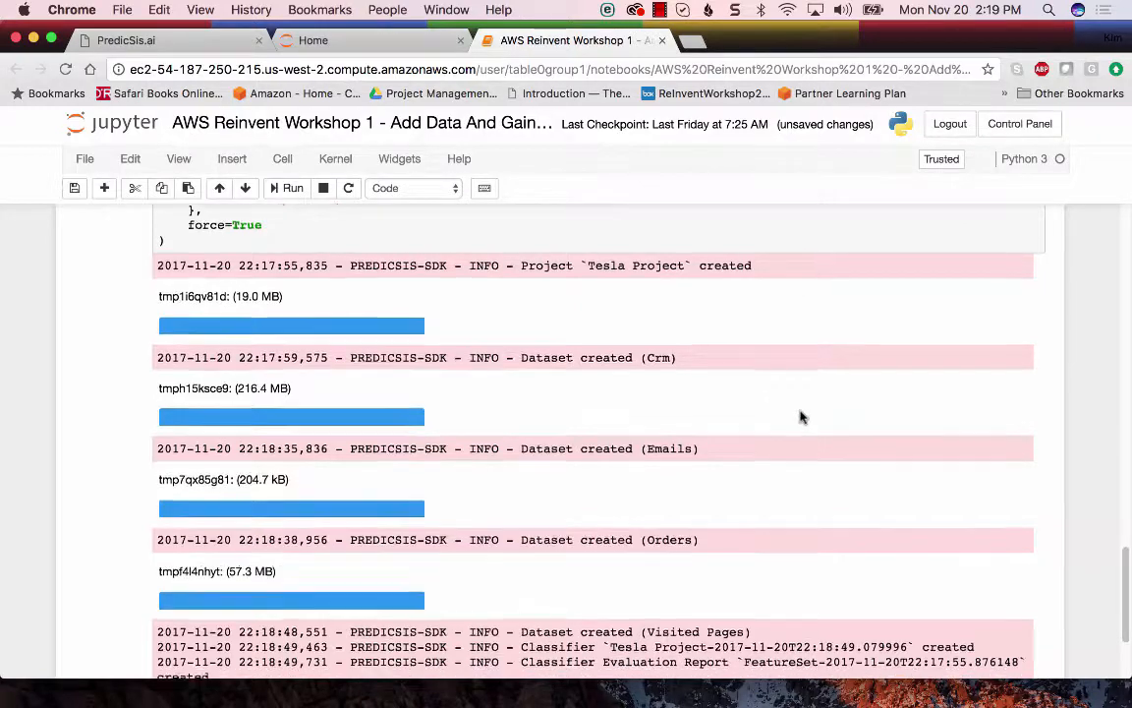
{"action": "scroll", "coordinate": [801, 417], "scroll_direction": "down", "scroll_amount": 2}
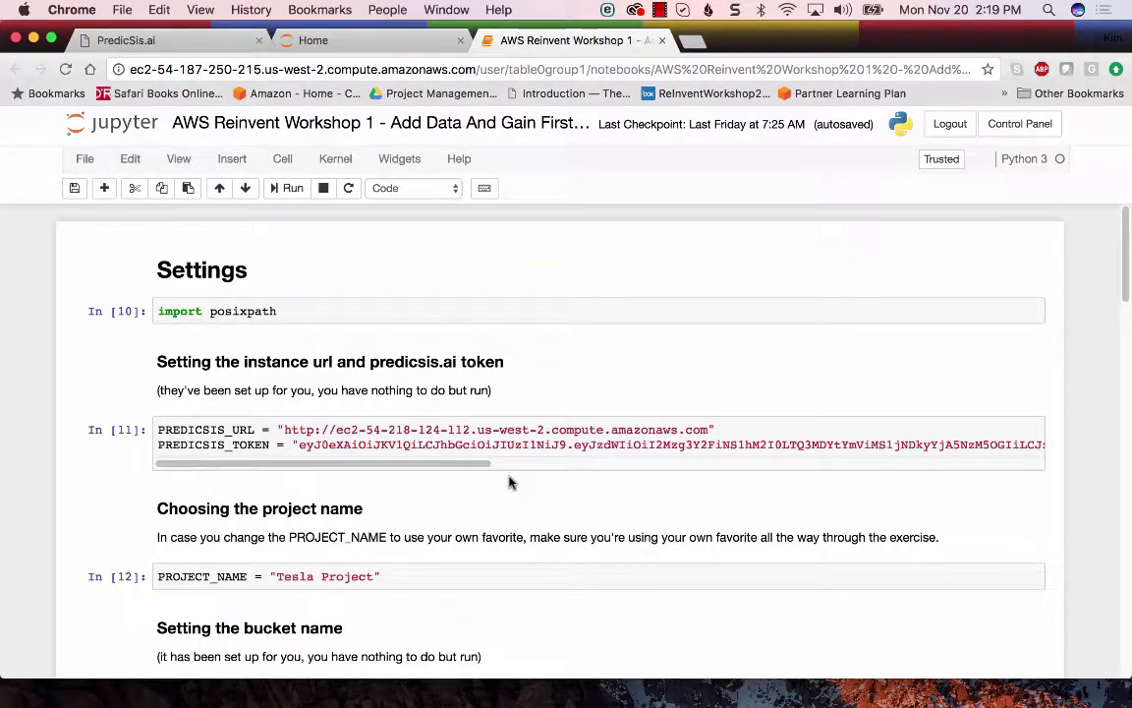
Switch back to the PredicSis.ai projects page and check where the account's tokens are managed.
{"action": "left_click", "coordinate": [196, 44]}
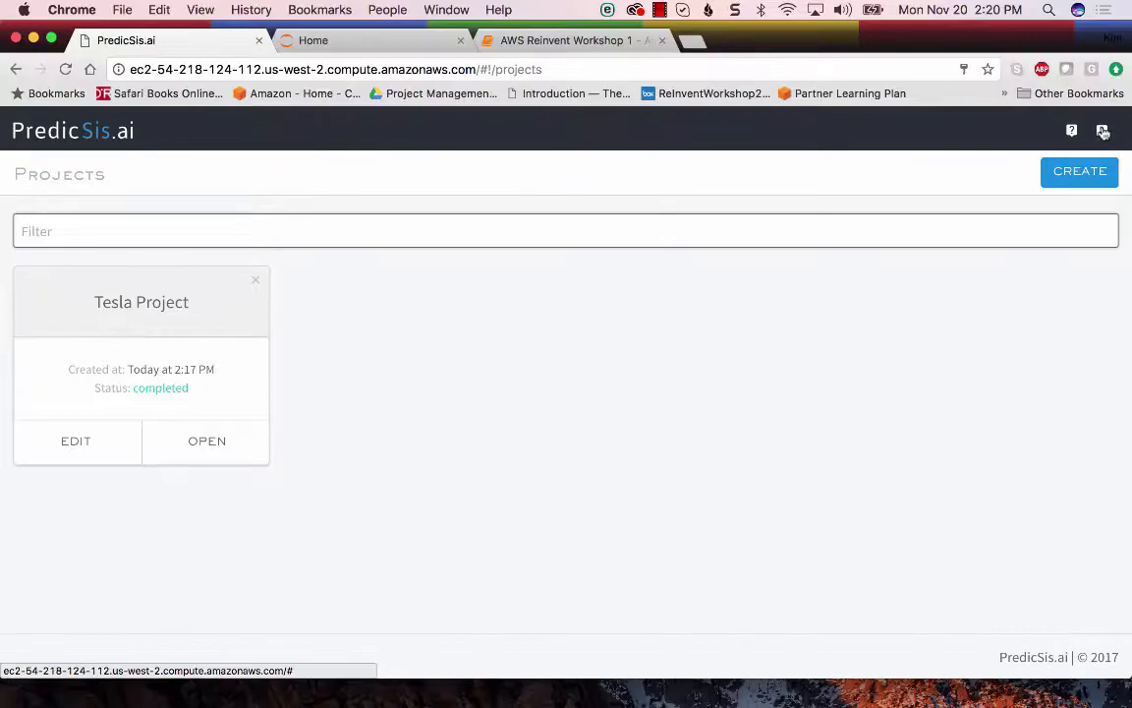
{"action": "left_click", "coordinate": [1102, 130]}
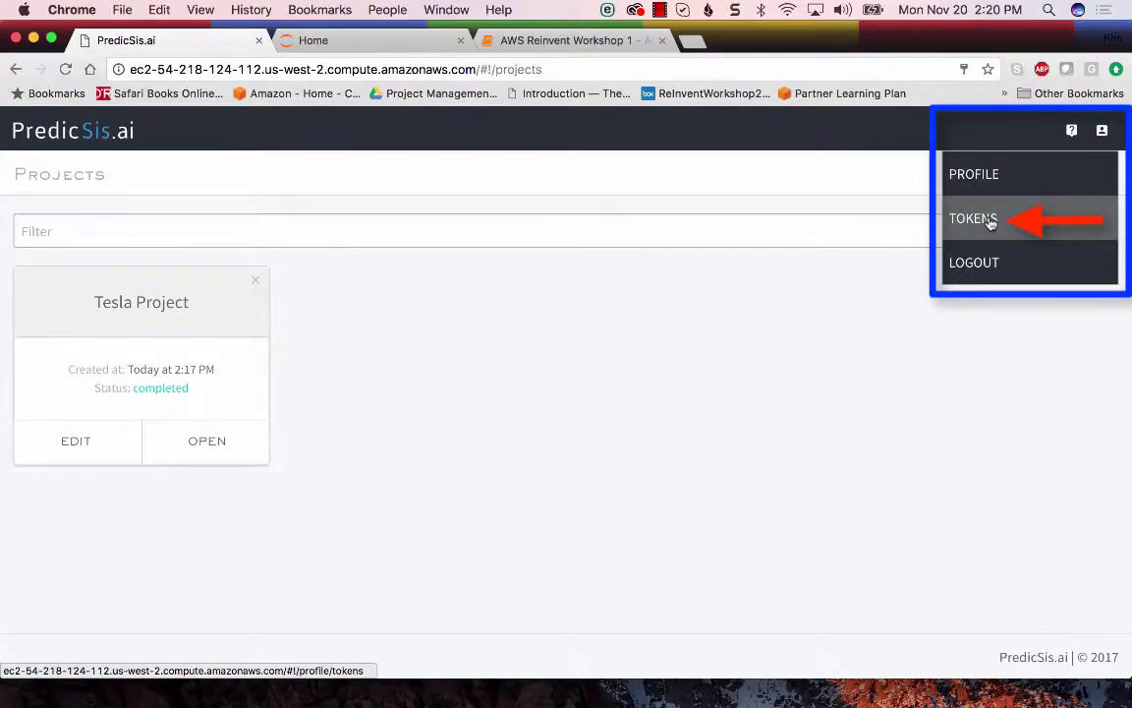
{"action": "left_click", "coordinate": [422, 359]}
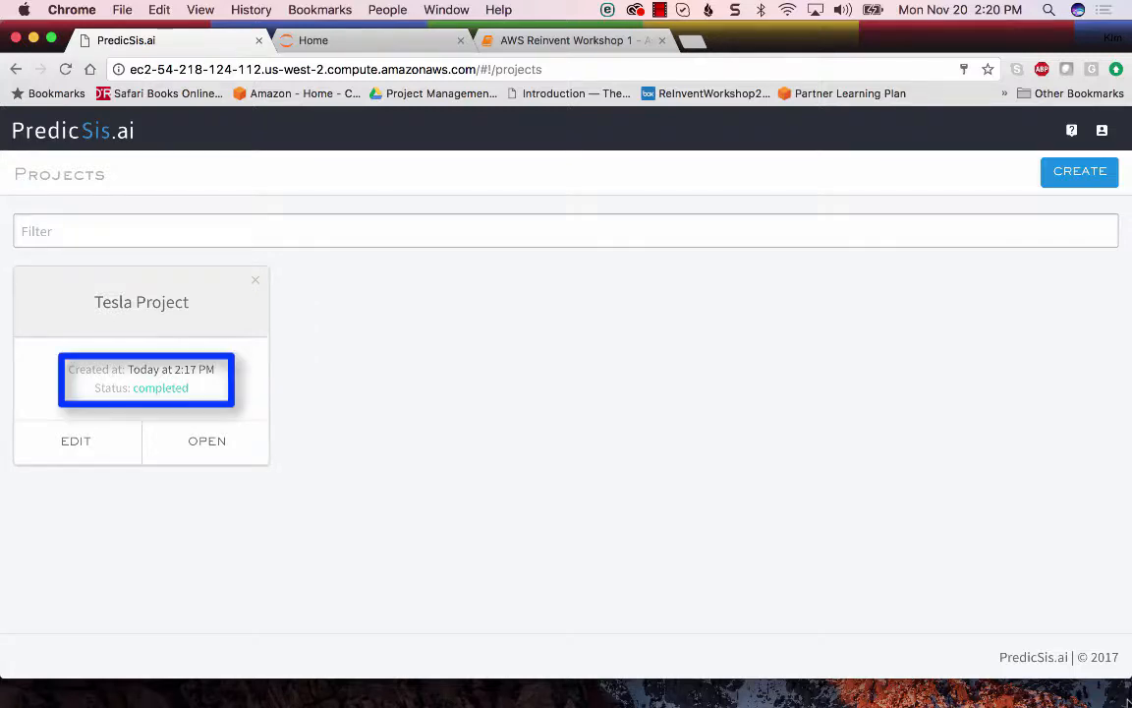
Open the Tesla Project and rename its model to "First Analysis - CRM Data Only".
{"action": "mouse_move", "coordinate": [1046, 701]}
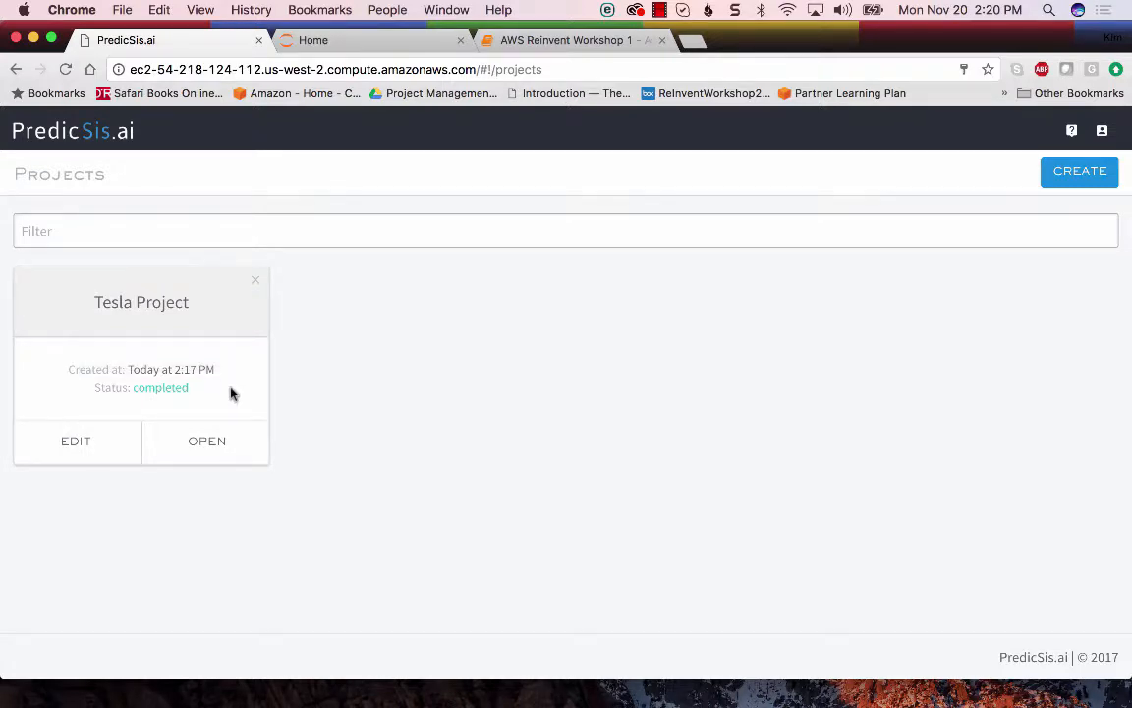
{"action": "left_click", "coordinate": [213, 453]}
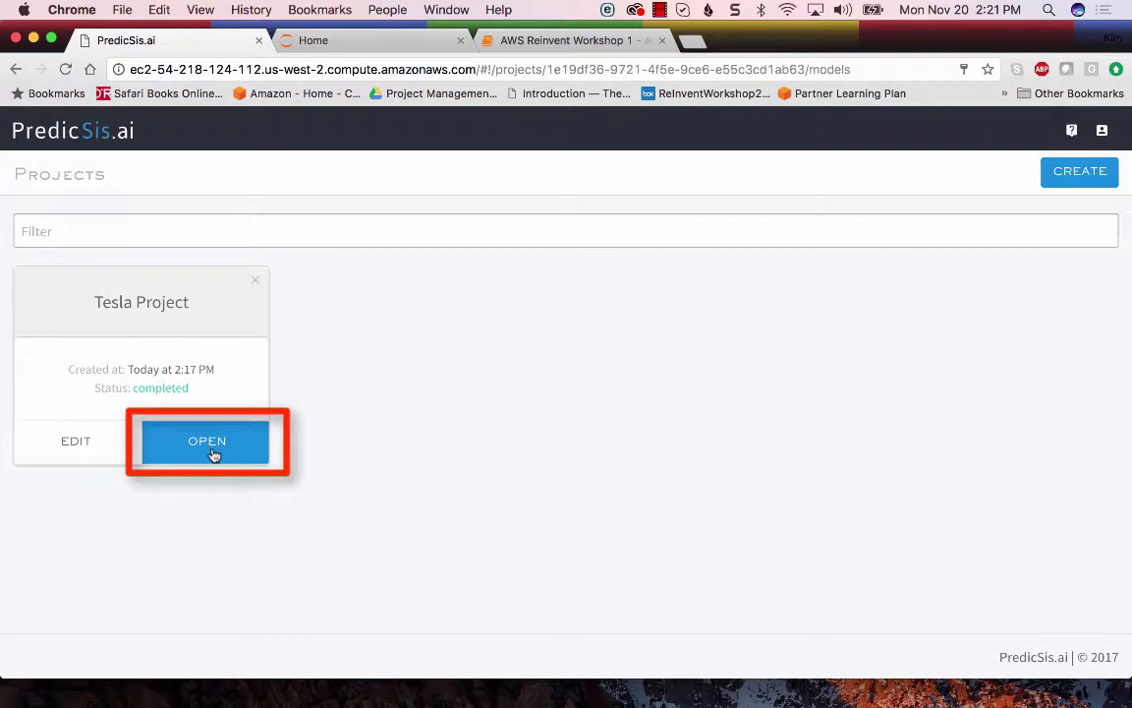
{"action": "left_click", "coordinate": [443, 326]}
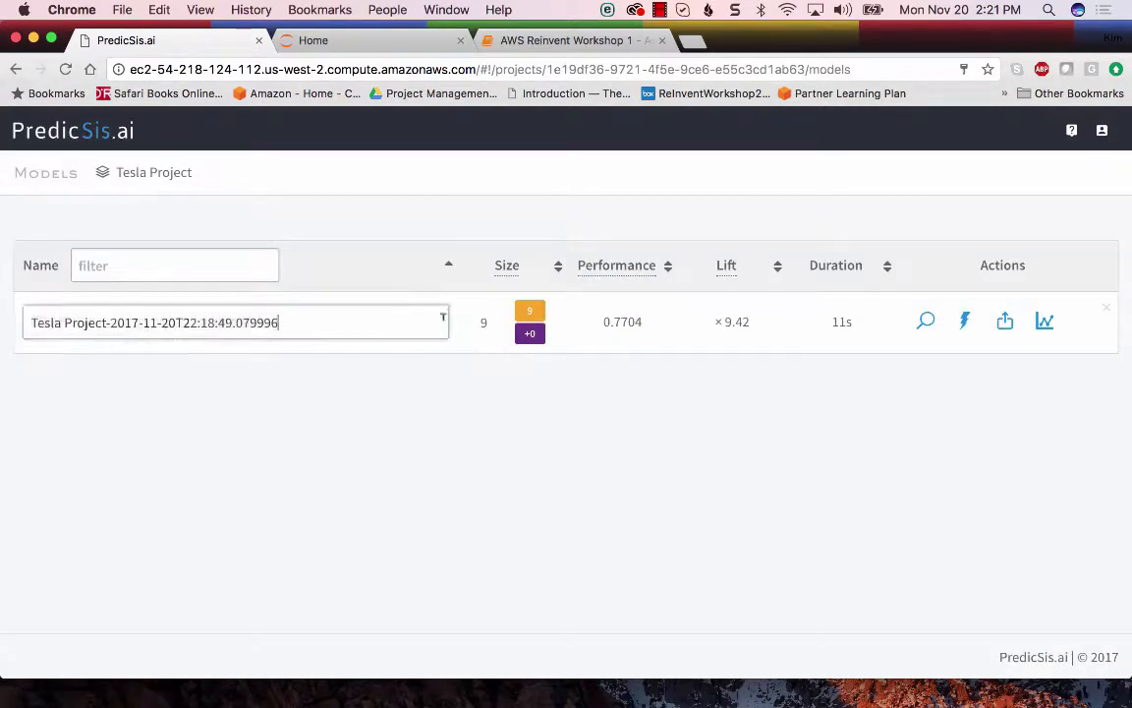
{"action": "left_click_drag", "start_coordinate": [333, 322], "coordinate": [3, 319]}
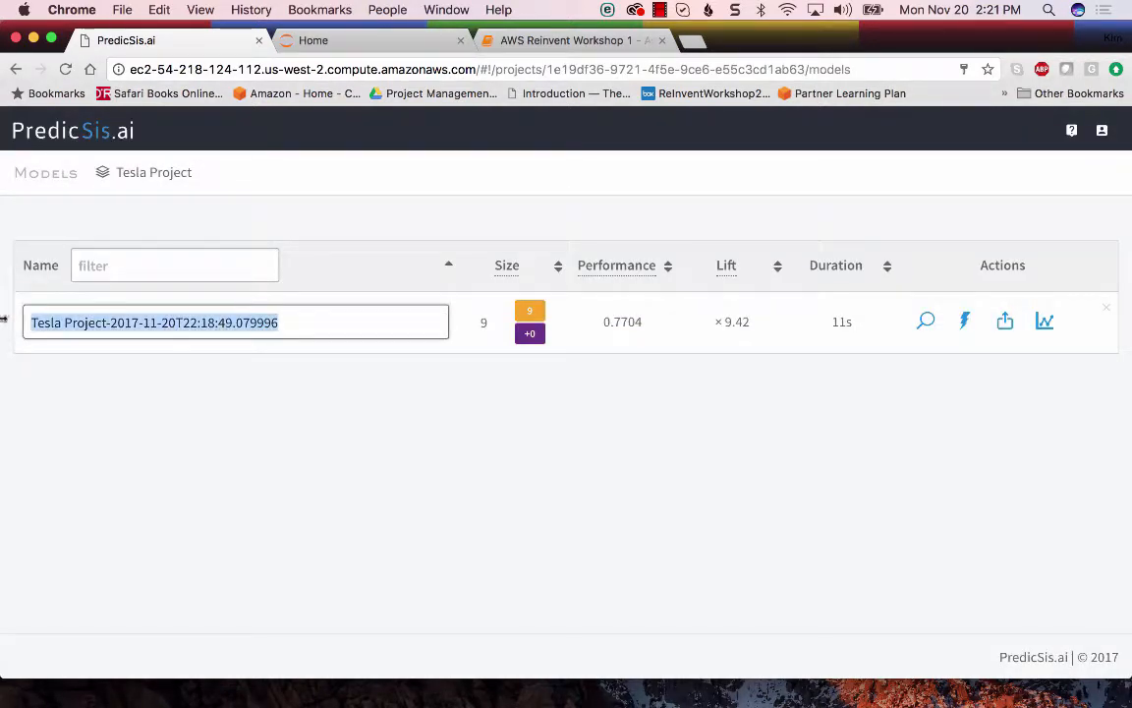
{"action": "type", "text": "First Analysis - CRM Data Only"}
{"action": "key", "text": "Return"}
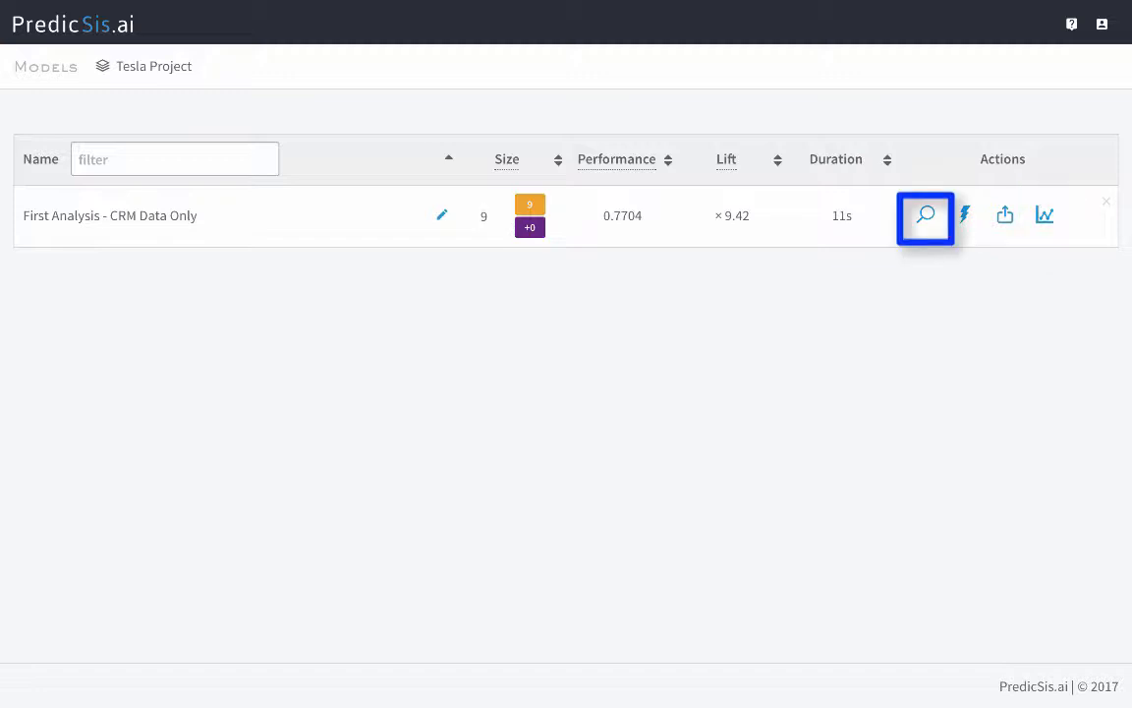
View the First Analysis - CRM Data Only model and examine the charts for flag_homeowner, age, flag_carowner and customer_profile.
{"action": "left_click", "coordinate": [927, 215]}
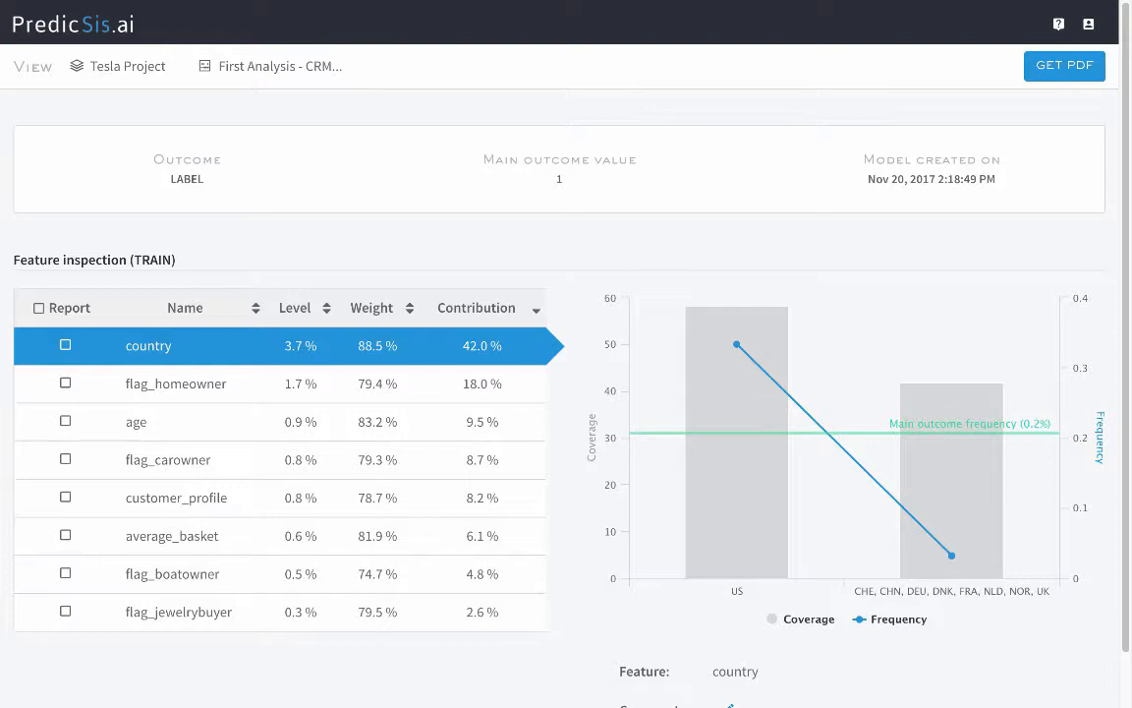
{"action": "left_click", "coordinate": [201, 391]}
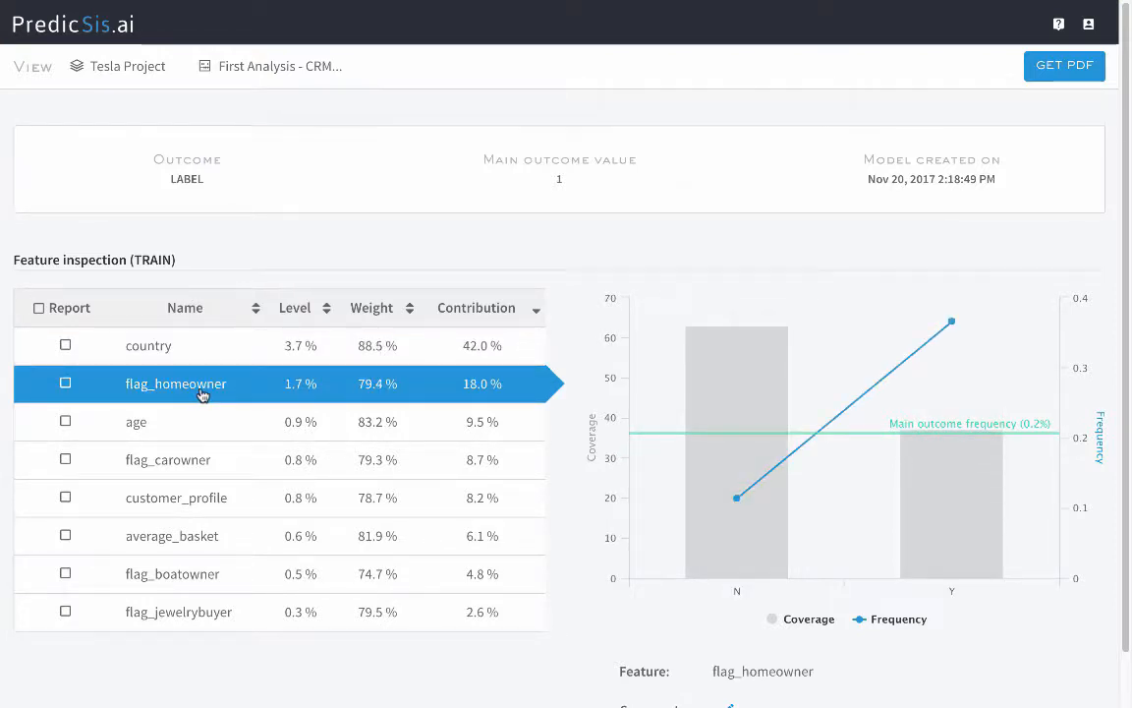
{"action": "left_click", "coordinate": [203, 434]}
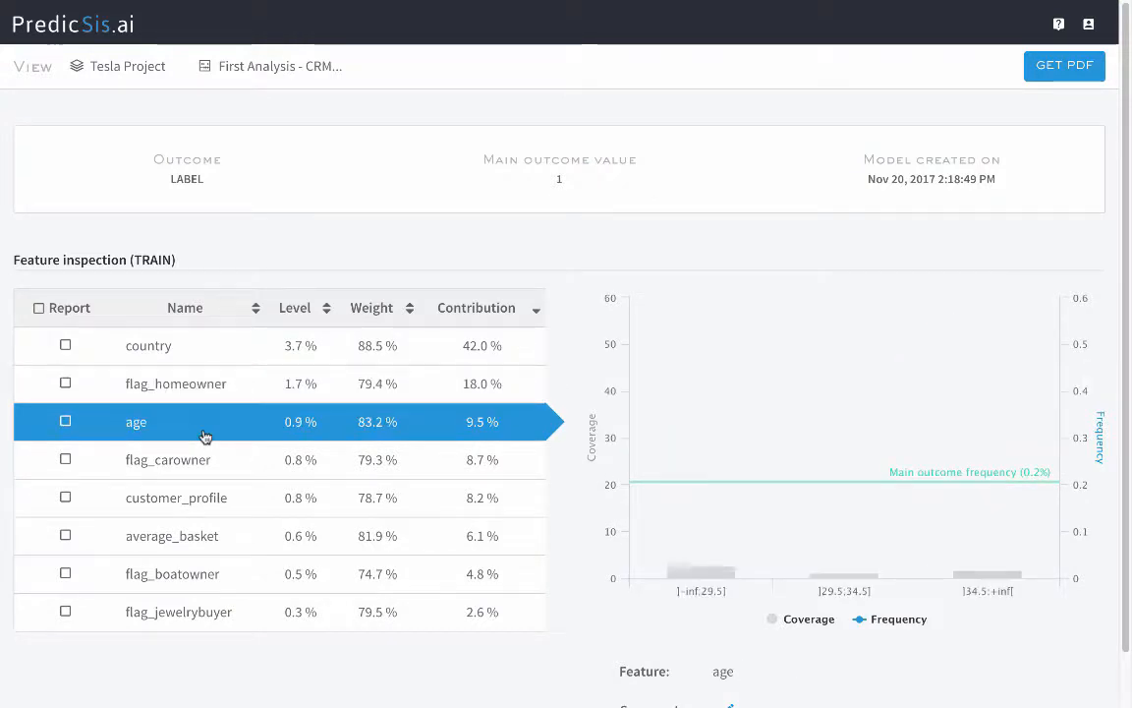
{"action": "left_click", "coordinate": [204, 470]}
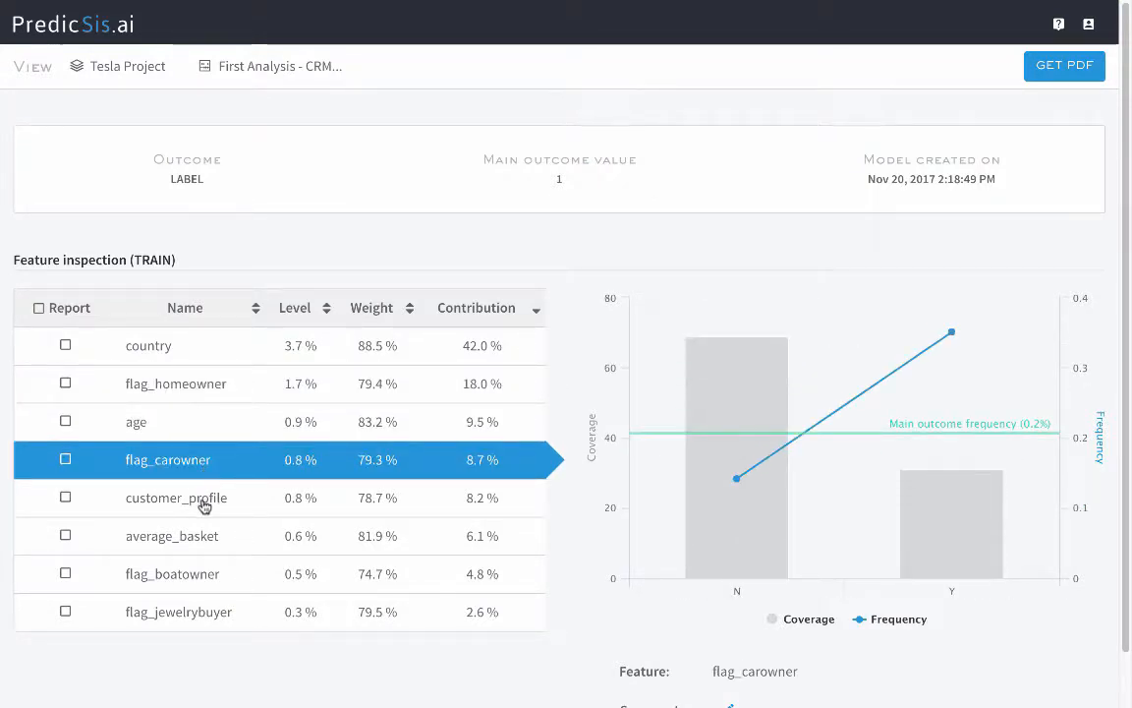
{"action": "left_click", "coordinate": [202, 505]}
On the age feature, save a comment that customers aged 30 to 34 buy more than average, over-35s less, suggesting different actions by age.
{"action": "left_click", "coordinate": [140, 426]}
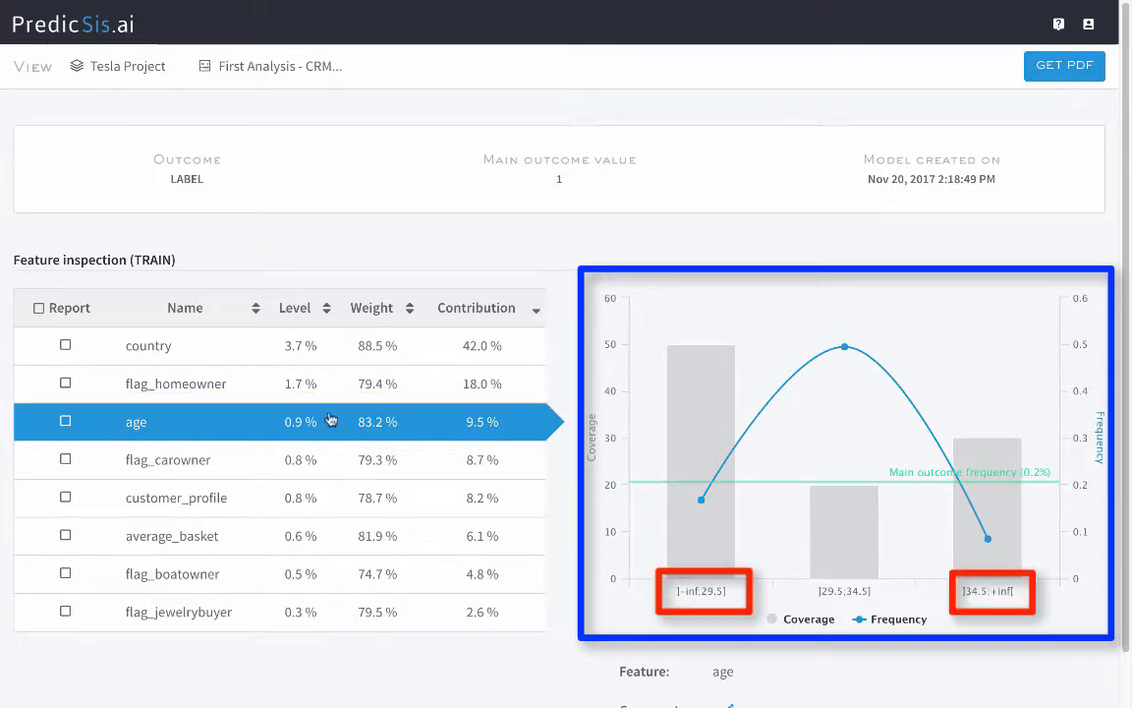
{"action": "mouse_move", "coordinate": [841, 357]}
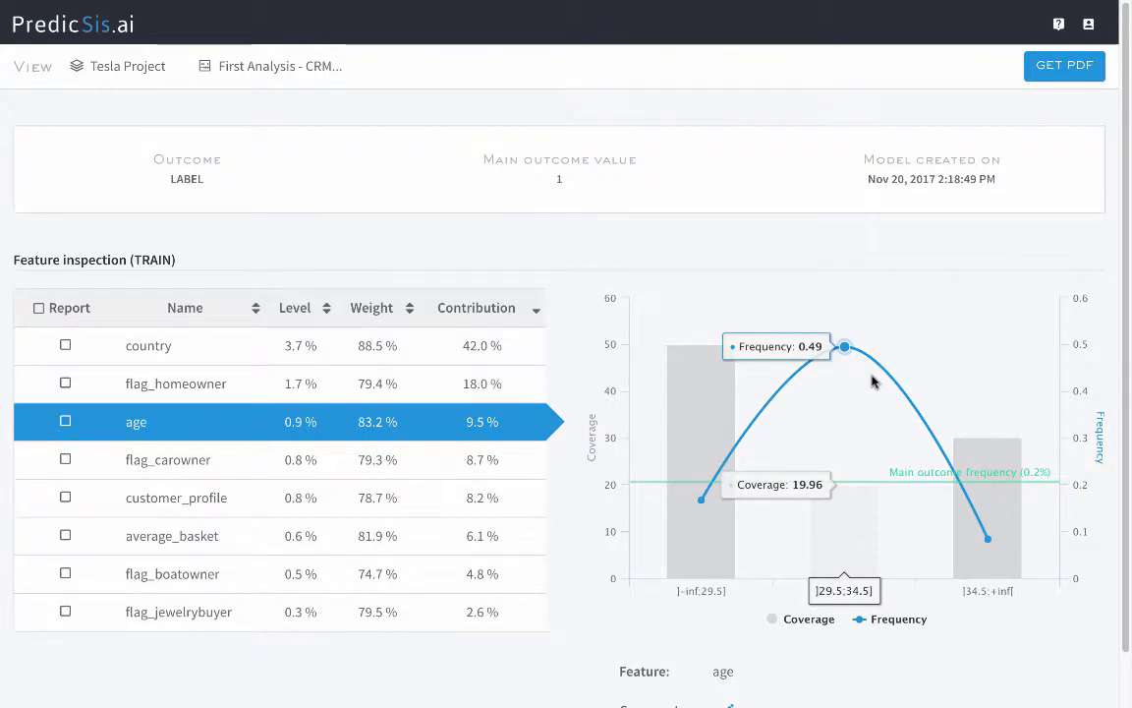
{"action": "scroll", "coordinate": [873, 380], "scroll_direction": "down", "scroll_amount": 1}
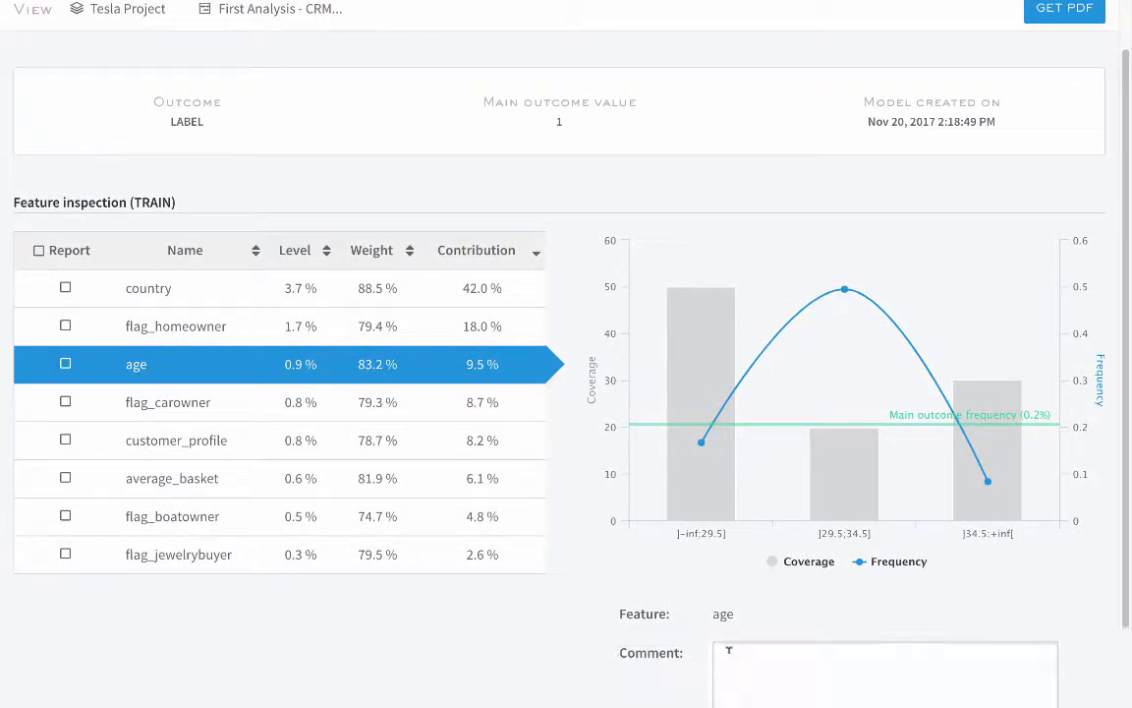
{"action": "left_click", "coordinate": [727, 652]}
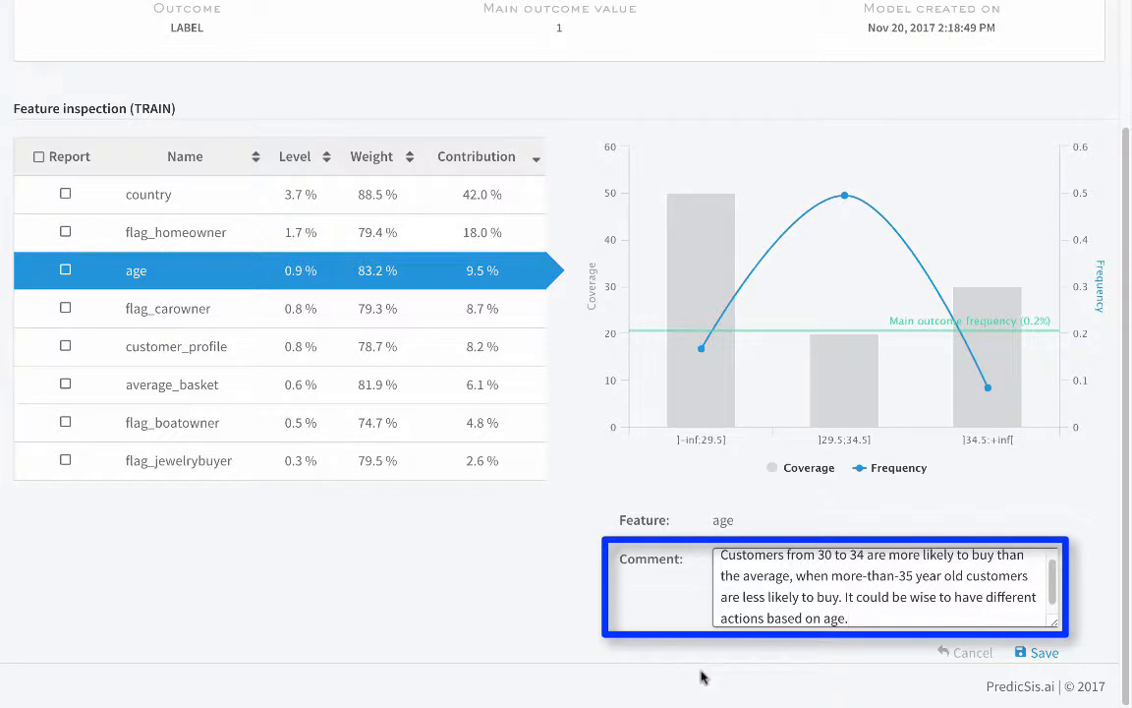
{"action": "left_click", "coordinate": [1039, 654]}
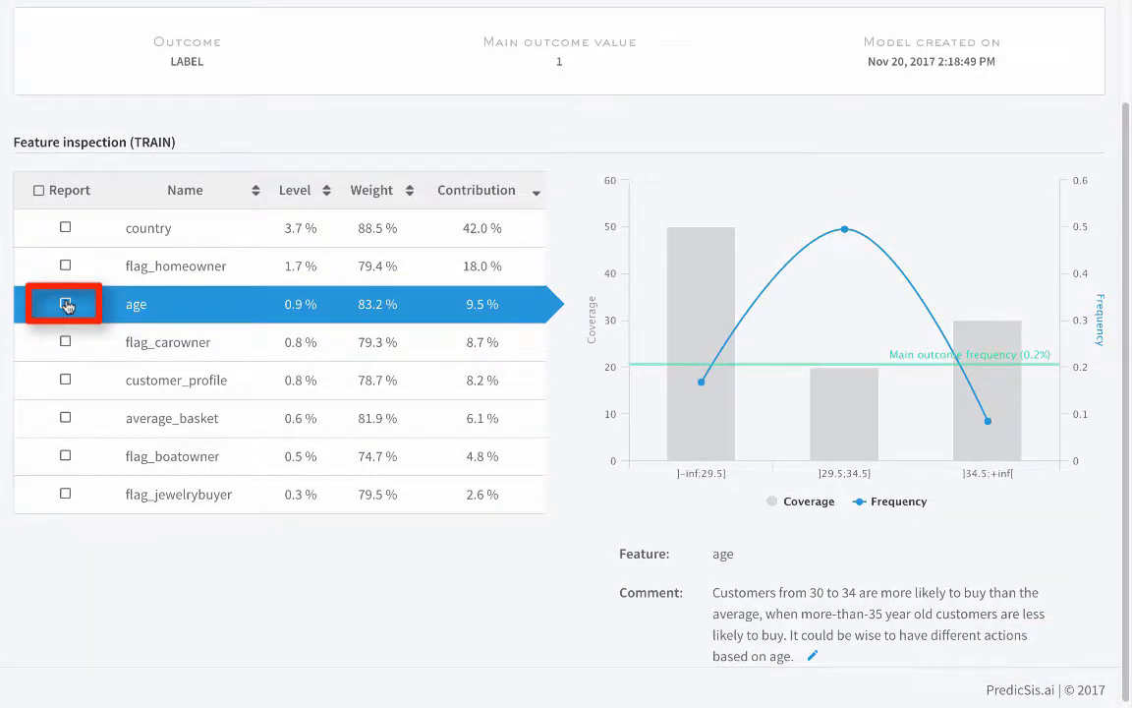
Include the age feature in the report and export the report as a PDF.
{"action": "left_click", "coordinate": [65, 305]}
{"action": "scroll", "coordinate": [589, 295], "scroll_direction": "up", "scroll_amount": 2}
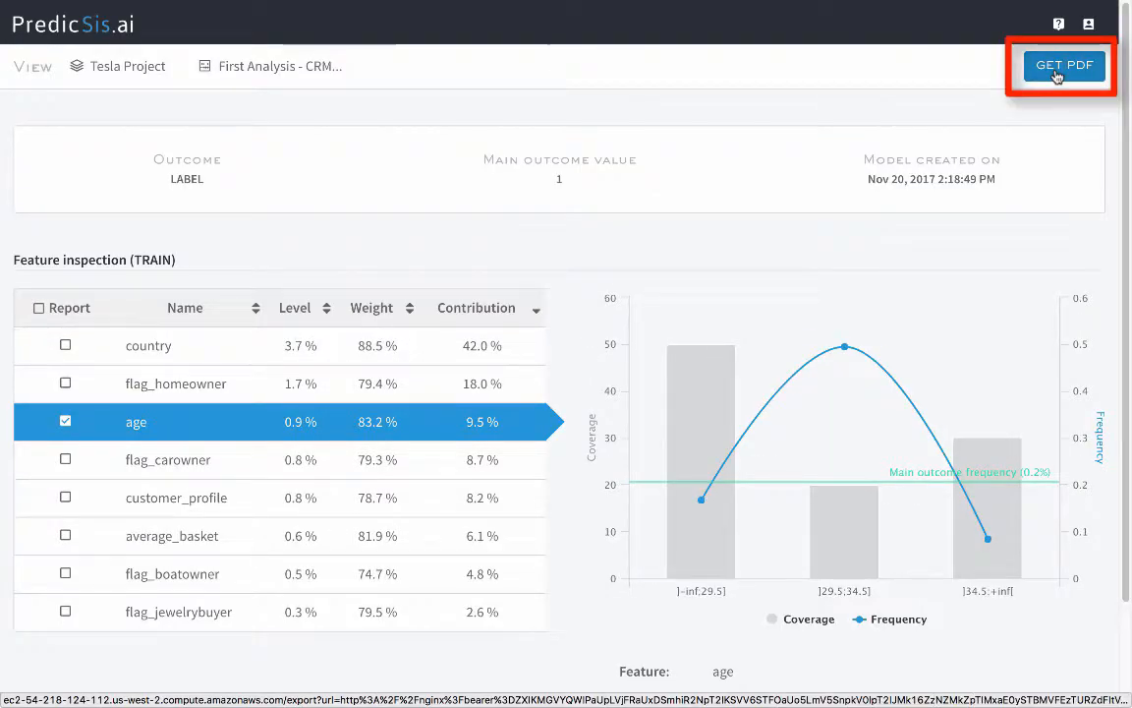
{"action": "left_click", "coordinate": [1057, 71]}
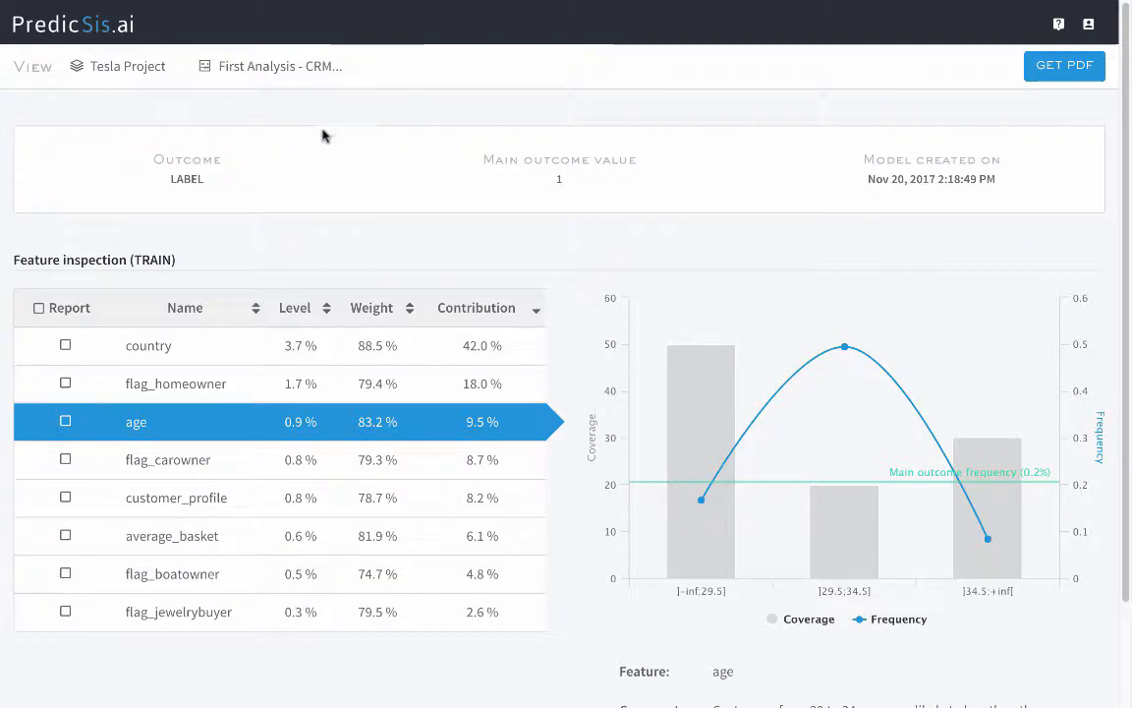
From the project's models list, improve First Analysis - CRM Data Only by setting the age feature's type to Categorical, and apply the change.
{"action": "mouse_move", "coordinate": [274, 71]}
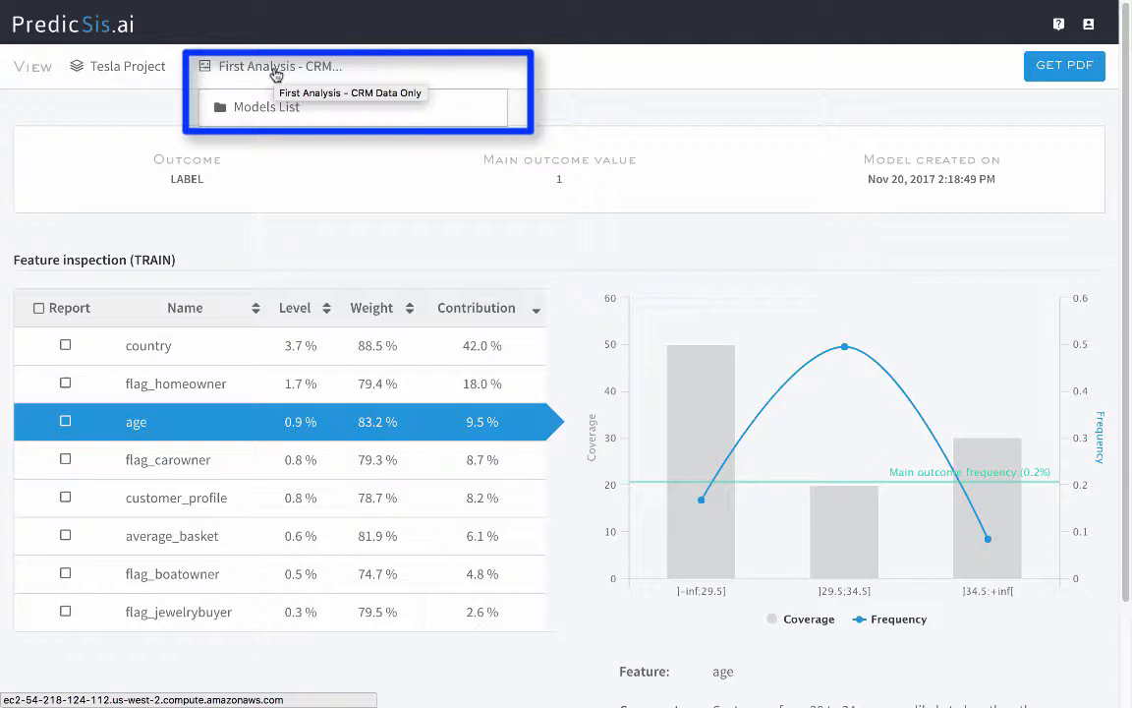
{"action": "left_click", "coordinate": [274, 113]}
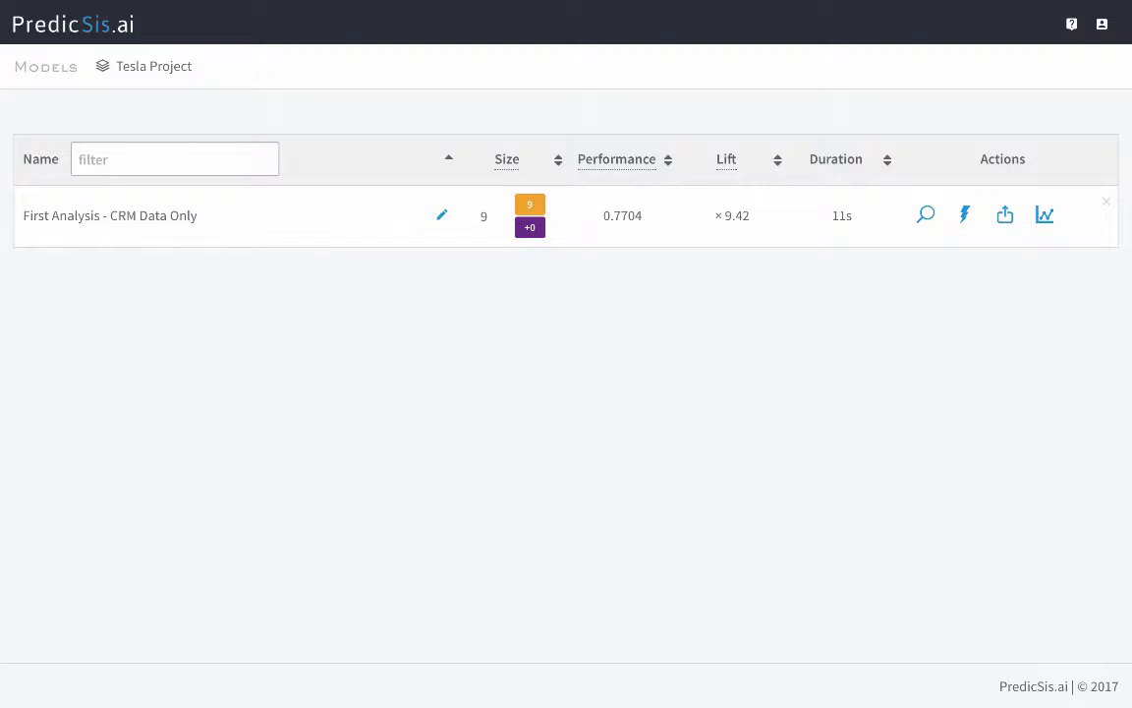
{"action": "left_click", "coordinate": [967, 217]}
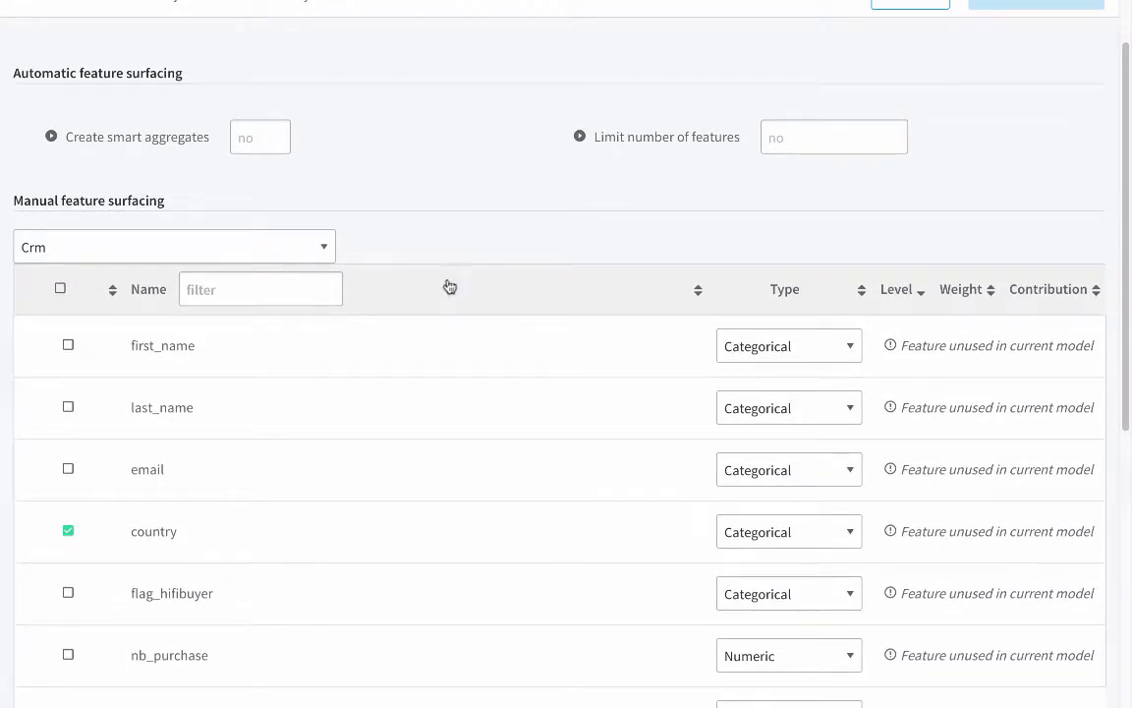
{"action": "scroll", "coordinate": [564, 504], "scroll_direction": "down", "scroll_amount": 3}
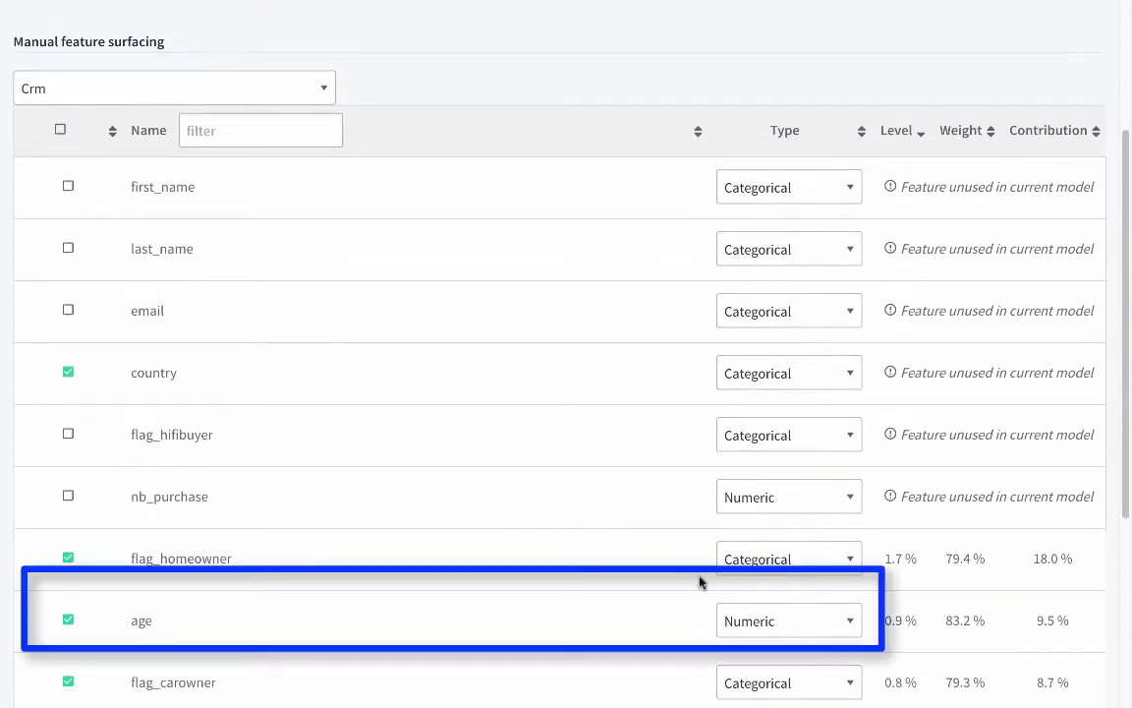
{"action": "left_click", "coordinate": [846, 620]}
{"action": "left_click", "coordinate": [752, 601]}
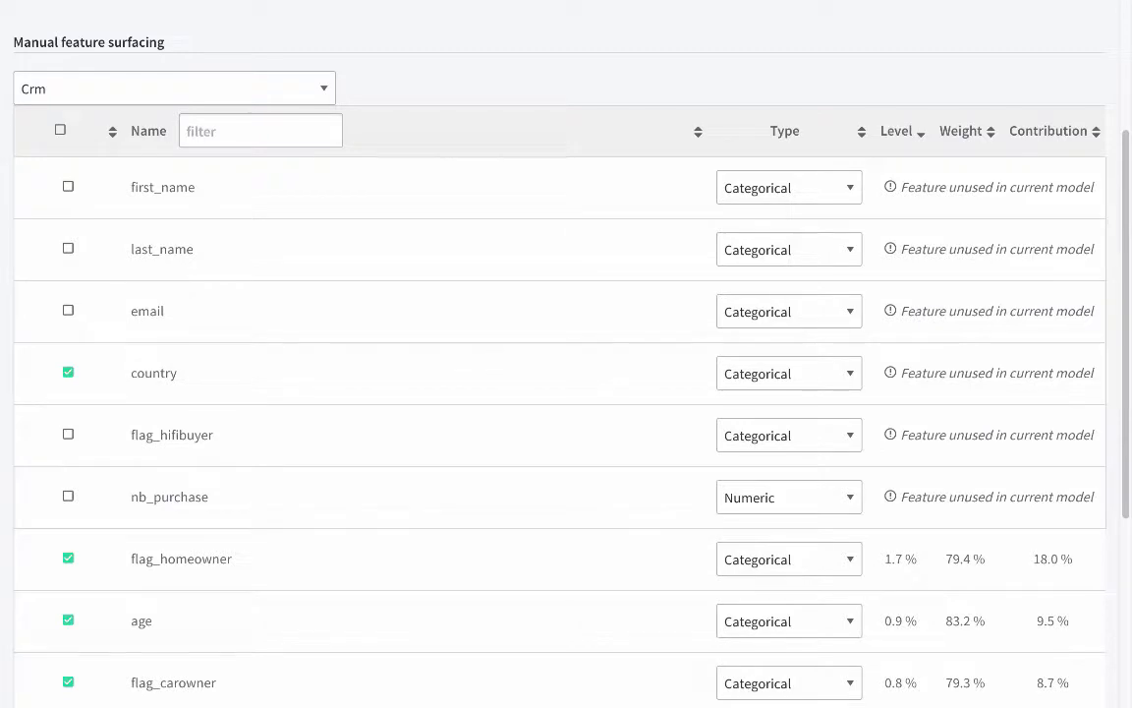
{"action": "scroll", "coordinate": [715, 403], "scroll_direction": "up", "scroll_amount": 3}
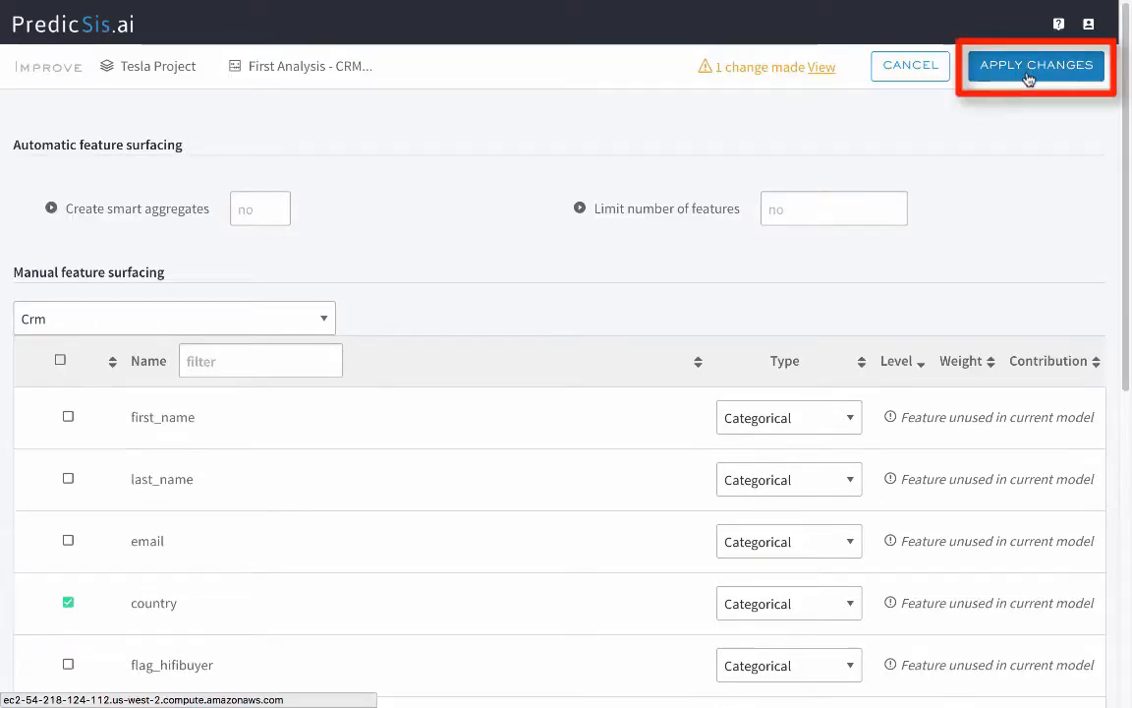
{"action": "left_click", "coordinate": [1026, 76]}
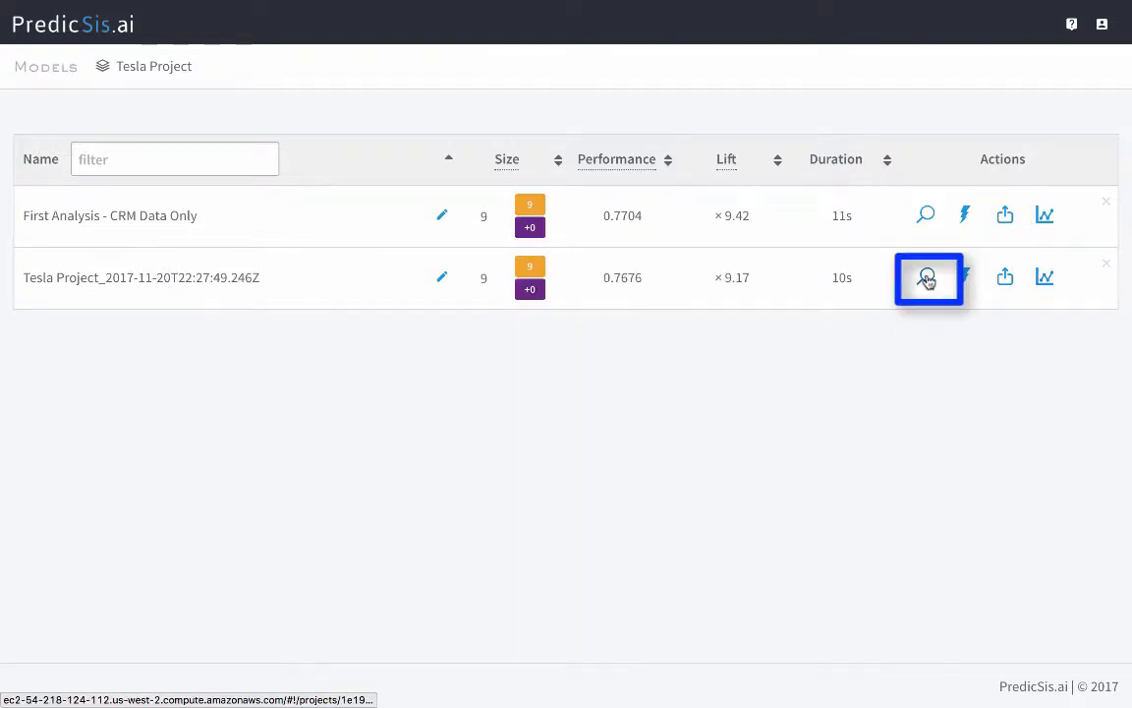
View the Tesla Project_2017-11-20T22:27:49.246Z model and examine the charts for the age and country features.
{"action": "left_click", "coordinate": [928, 280]}
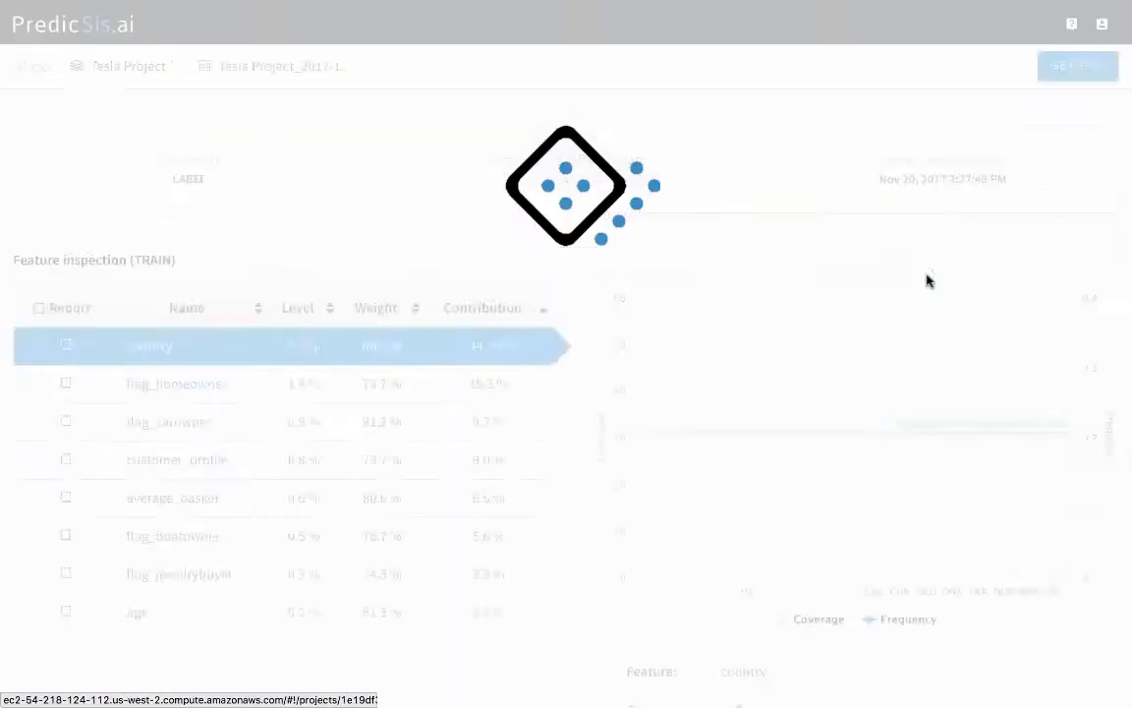
{"action": "left_click", "coordinate": [242, 614]}
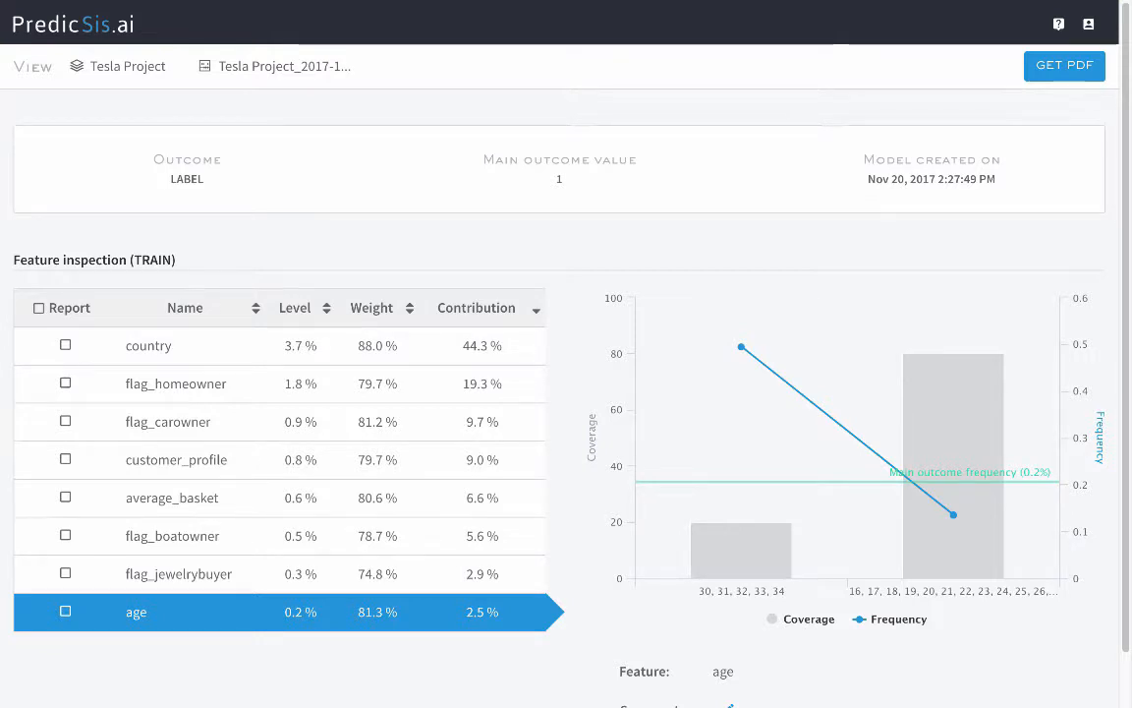
{"action": "left_click", "coordinate": [258, 354]}
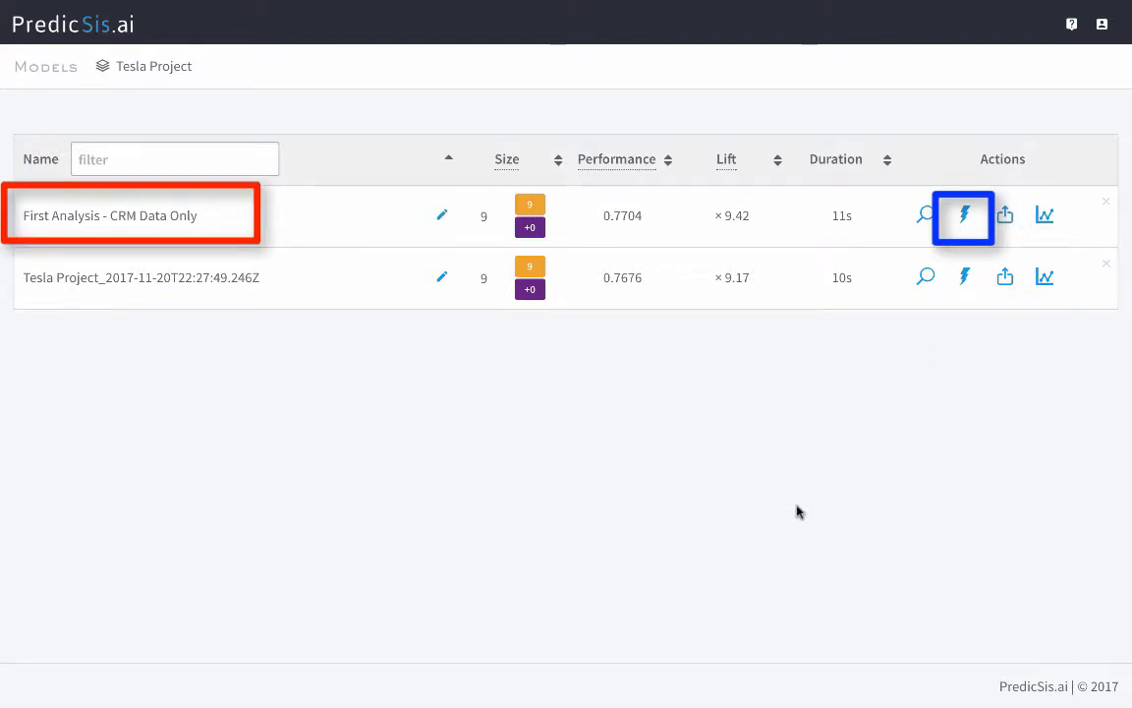
Improve First Analysis - CRM Data Only with smart aggregates of 10, 20, 50, 100 and 200, naming the largest model 200 Features - All Data.
{"action": "left_click", "coordinate": [966, 216]}
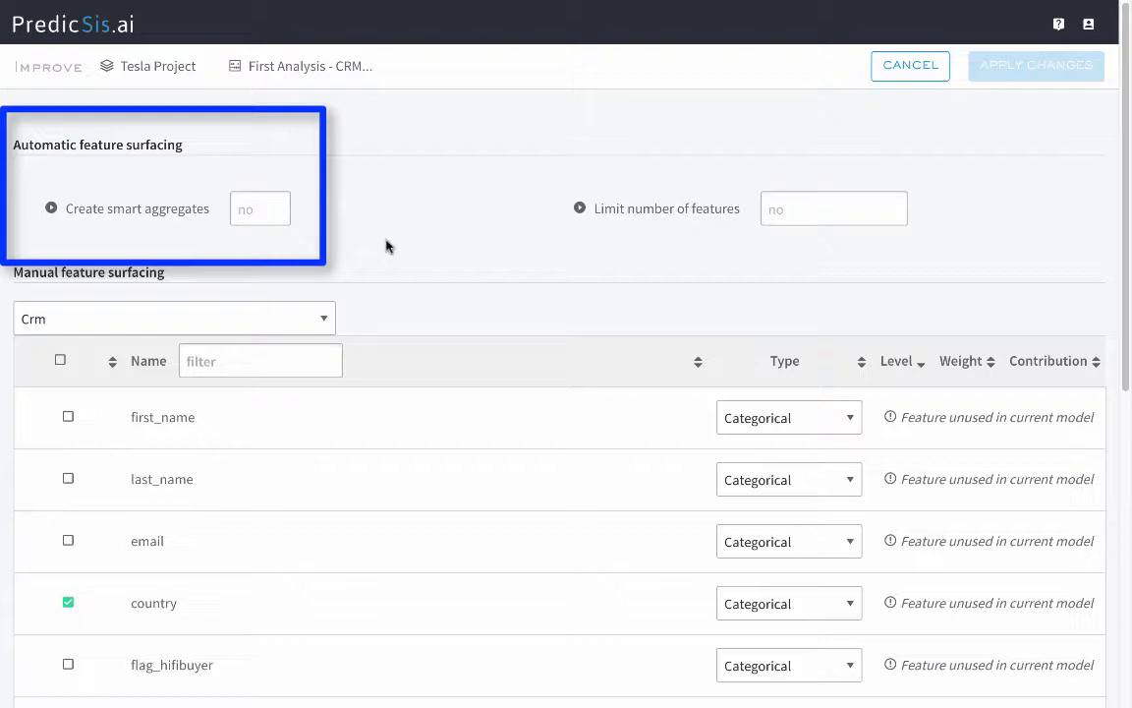
{"action": "left_click", "coordinate": [237, 209]}
{"action": "type", "text": "10"}
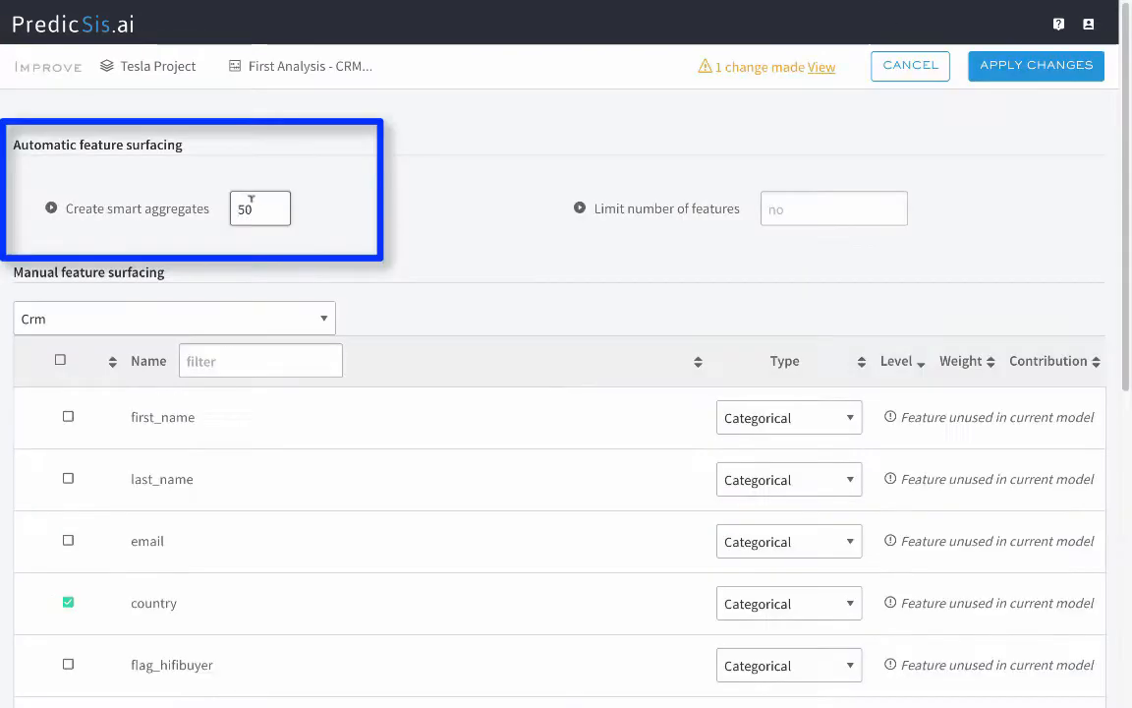
{"action": "left_click_drag", "start_coordinate": [248, 210], "coordinate": [218, 212]}
{"action": "type", "text": "20"}
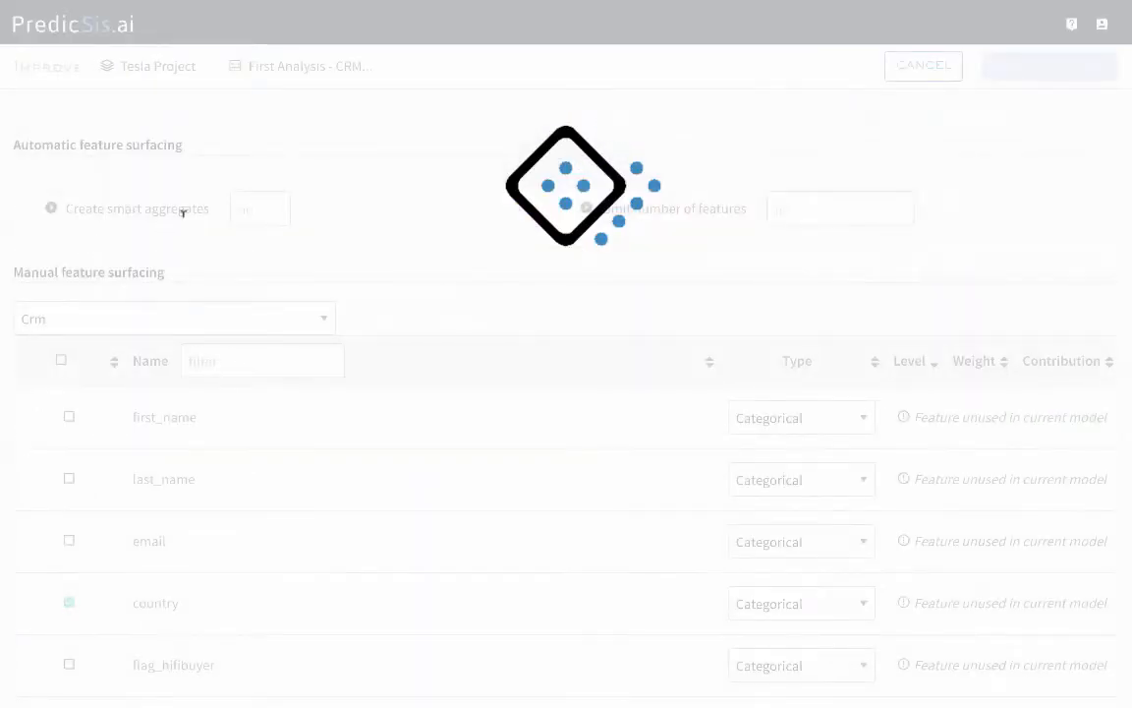
{"action": "type", "text": "0"}
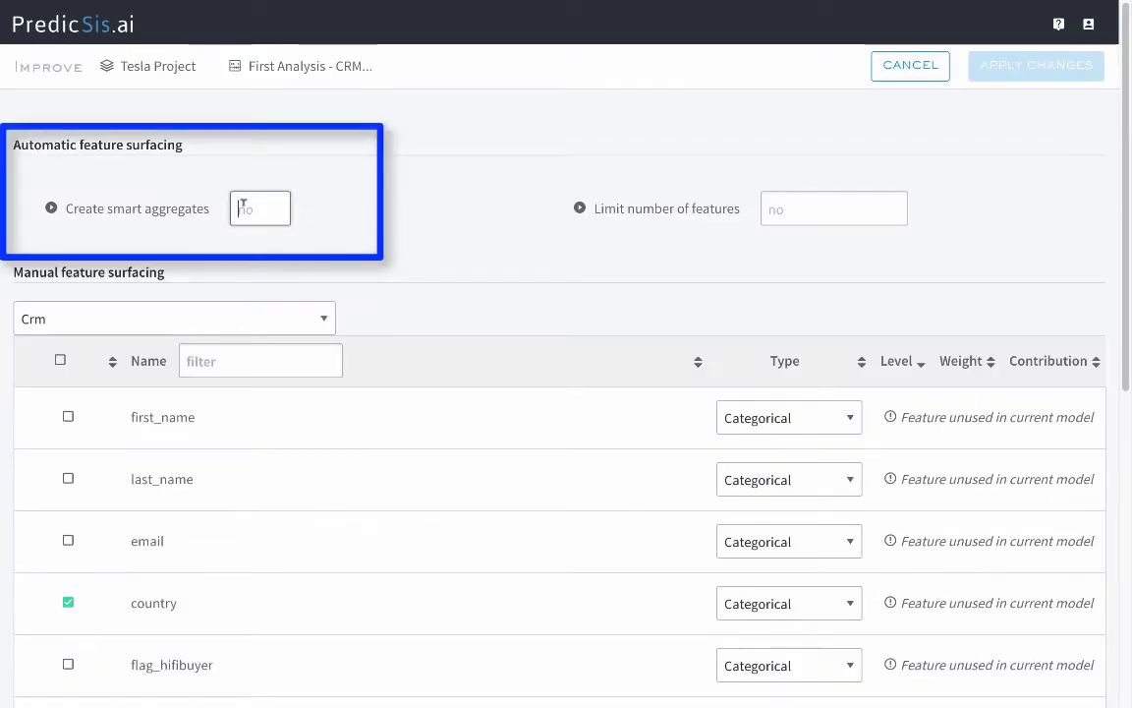
{"action": "type", "text": "200 Features - All Data"}
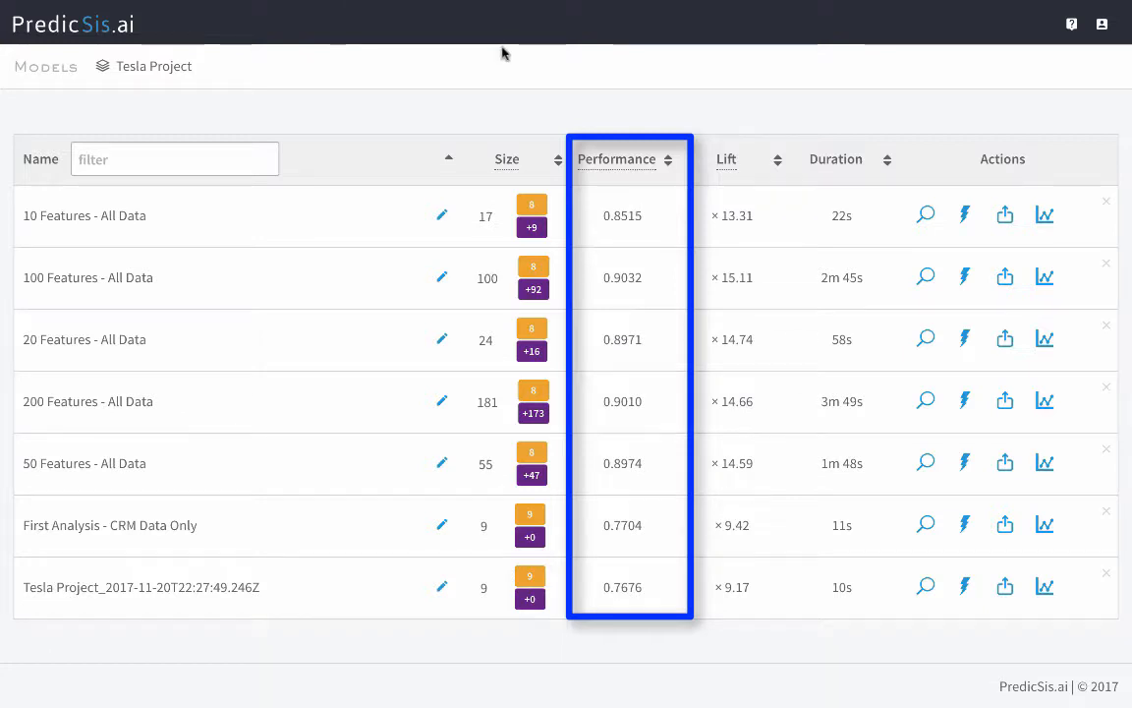
Sort the models by performance, view 20 Features - All Data and examine the charts for country and Count(Emails).
{"action": "left_click", "coordinate": [668, 167]}
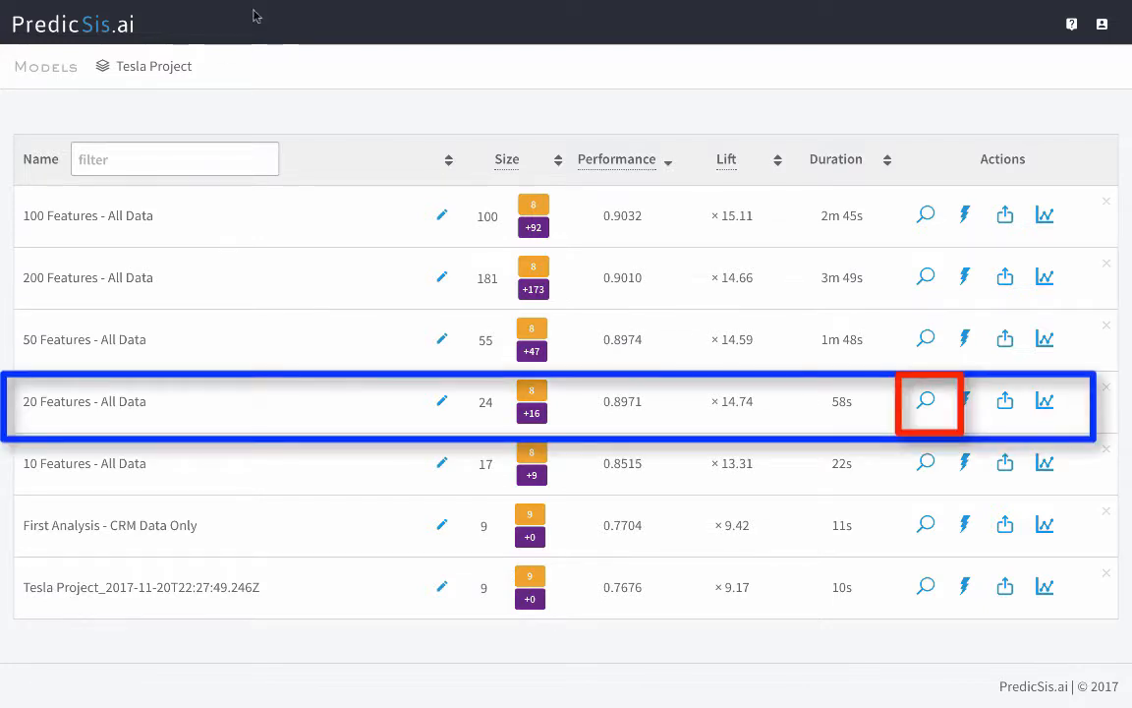
{"action": "left_click", "coordinate": [926, 403]}
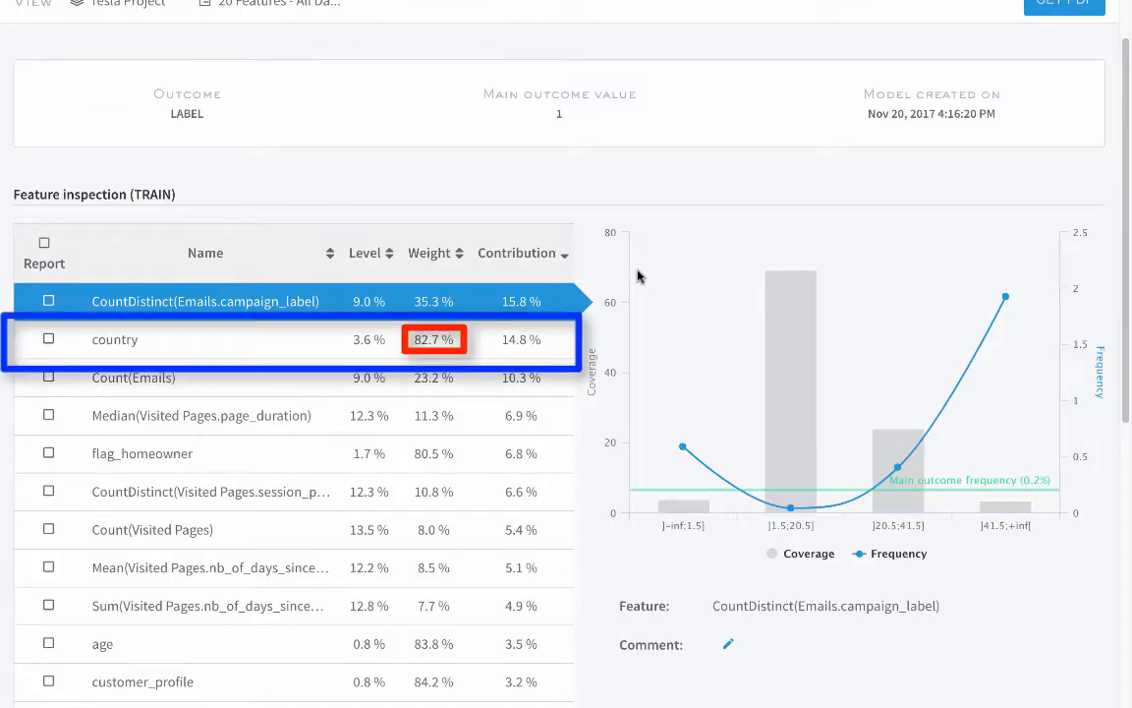
{"action": "left_click", "coordinate": [425, 353]}
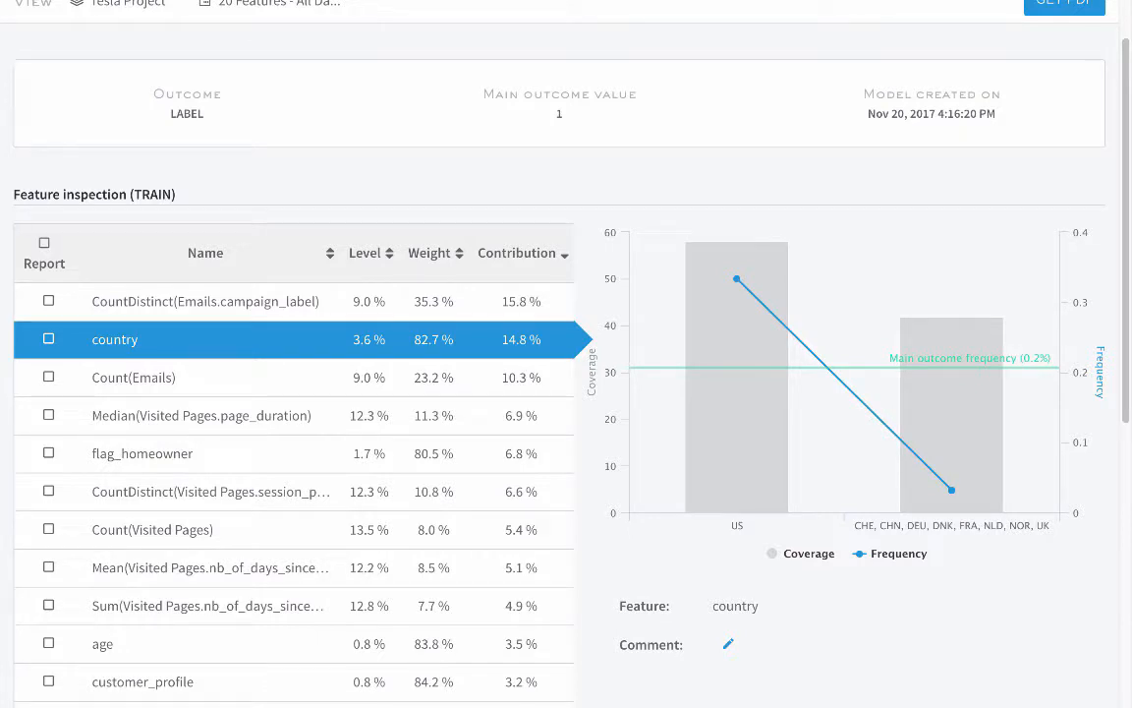
{"action": "left_click", "coordinate": [255, 385]}
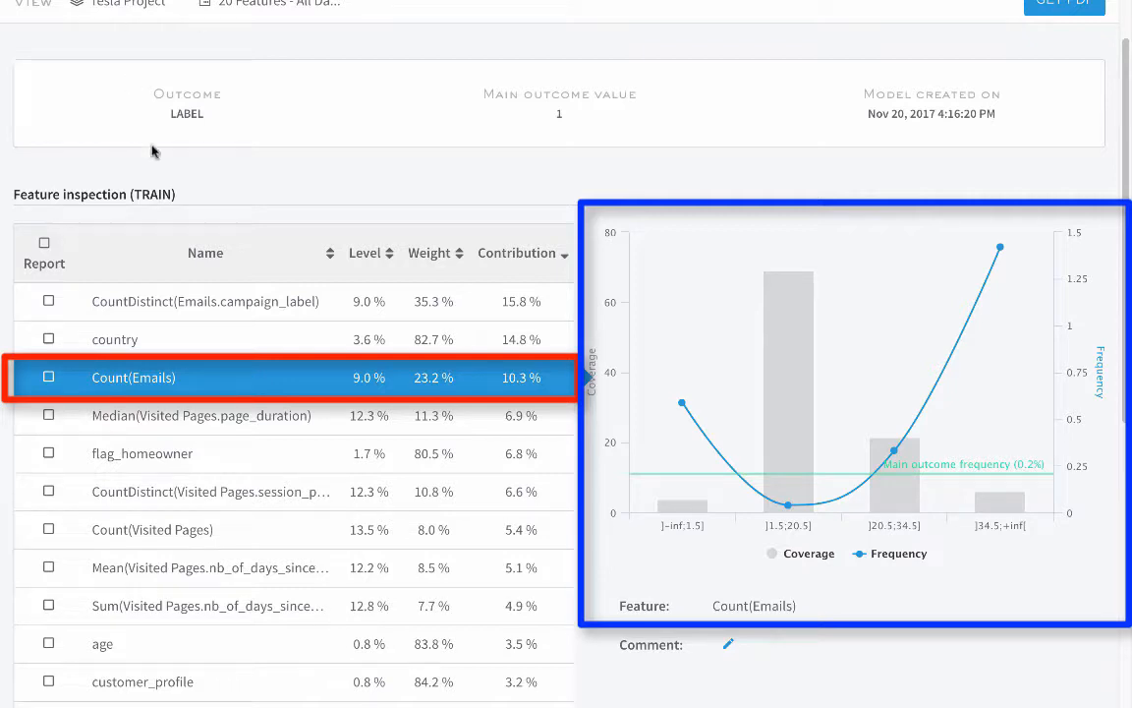
{"action": "mouse_move", "coordinate": [1000, 249]}
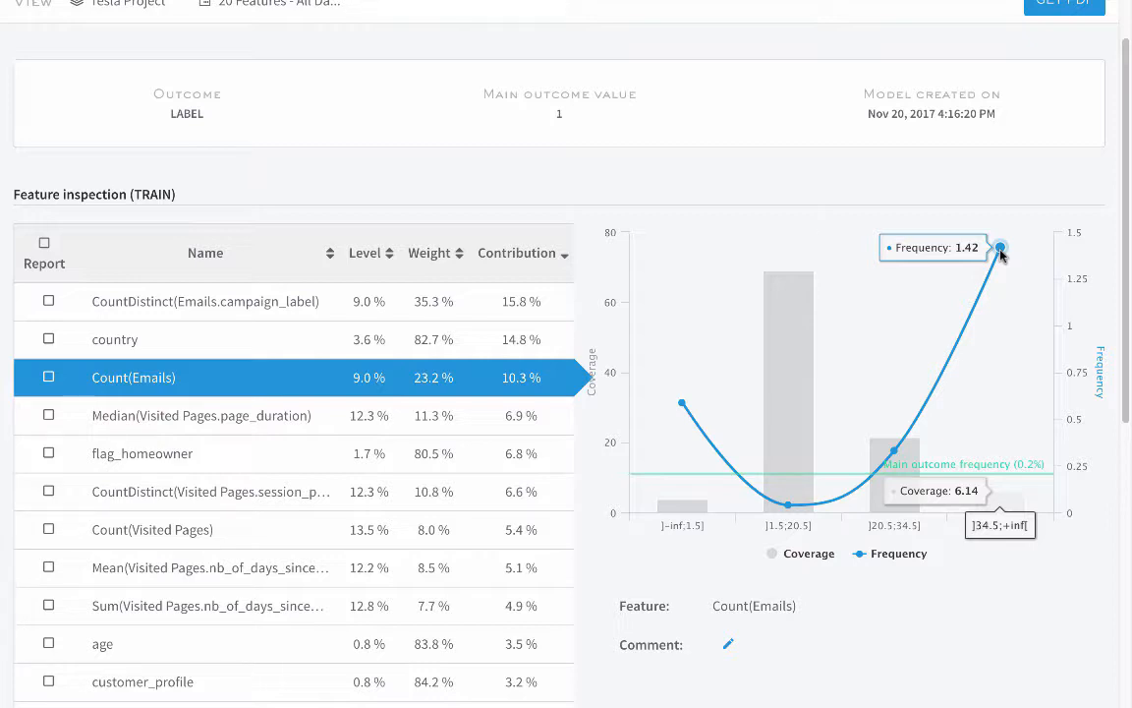
Return to the models list, sort it by performance and assess 100 Features - All Data by examining its feature breakdown and cumulative gains chart.
{"action": "scroll", "coordinate": [253, 113], "scroll_direction": "up", "scroll_amount": 1}
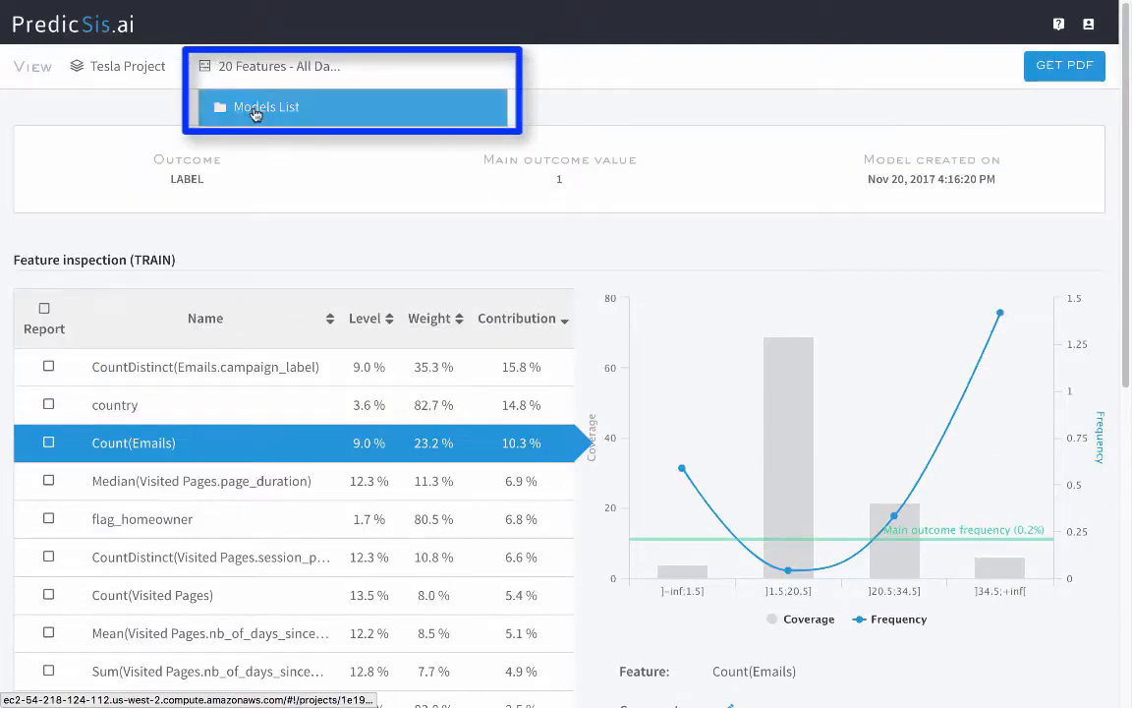
{"action": "left_click", "coordinate": [253, 113]}
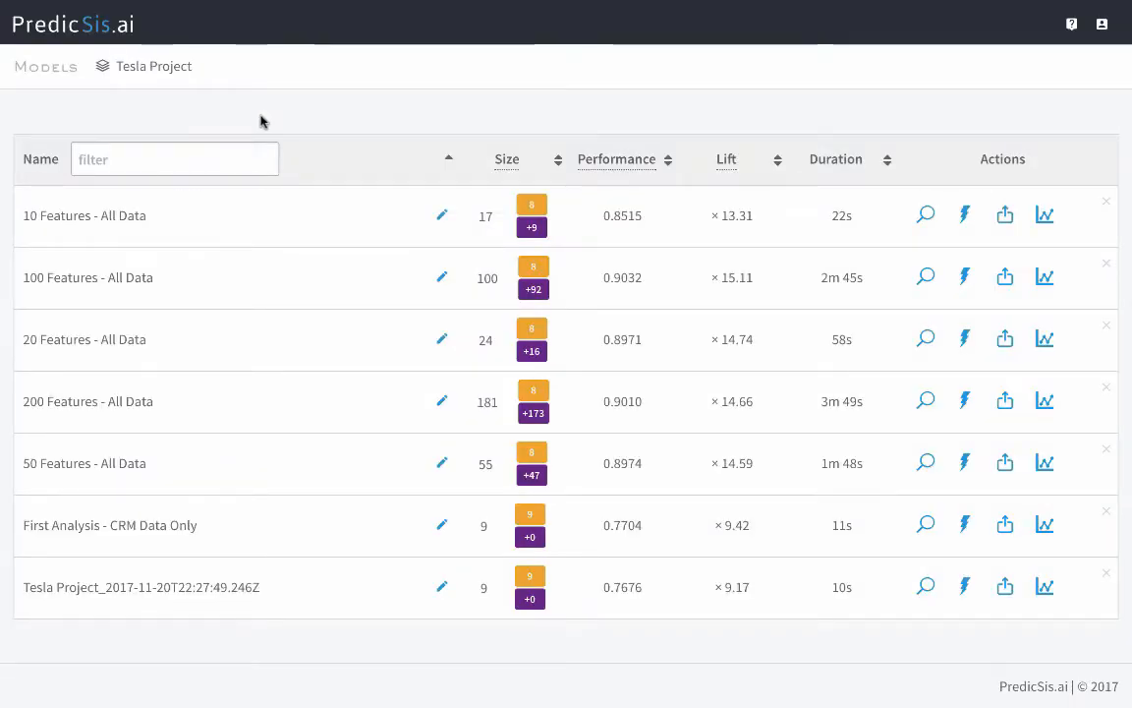
{"action": "left_click", "coordinate": [668, 160]}
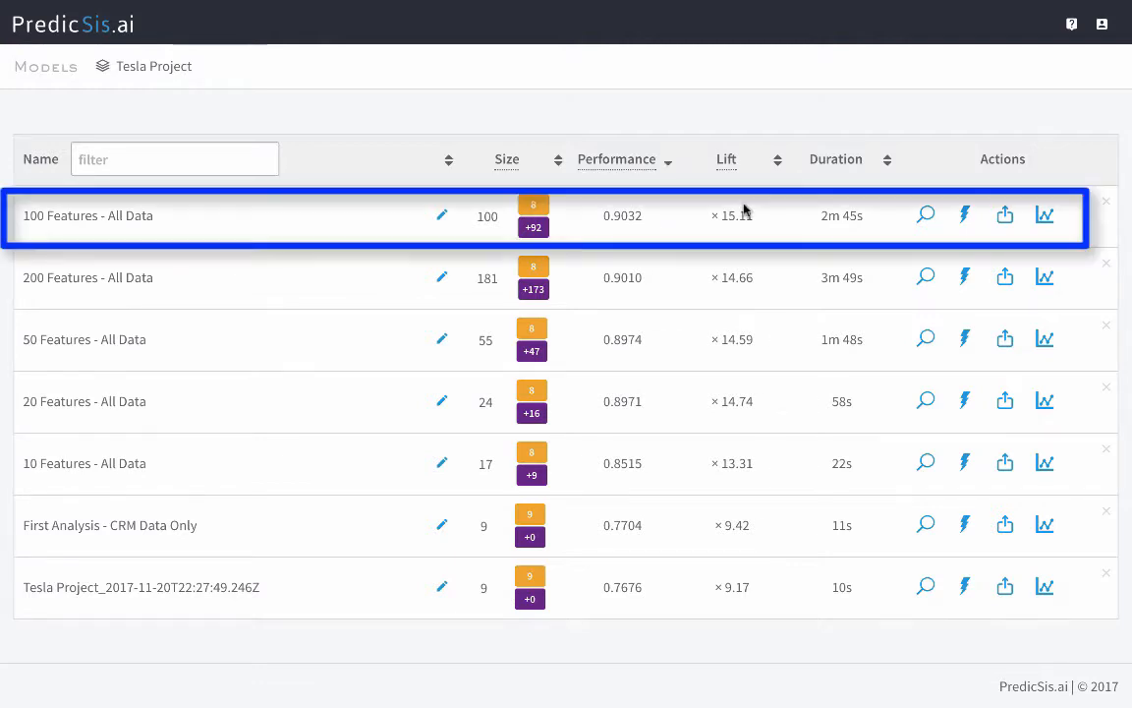
{"action": "mouse_move", "coordinate": [484, 218]}
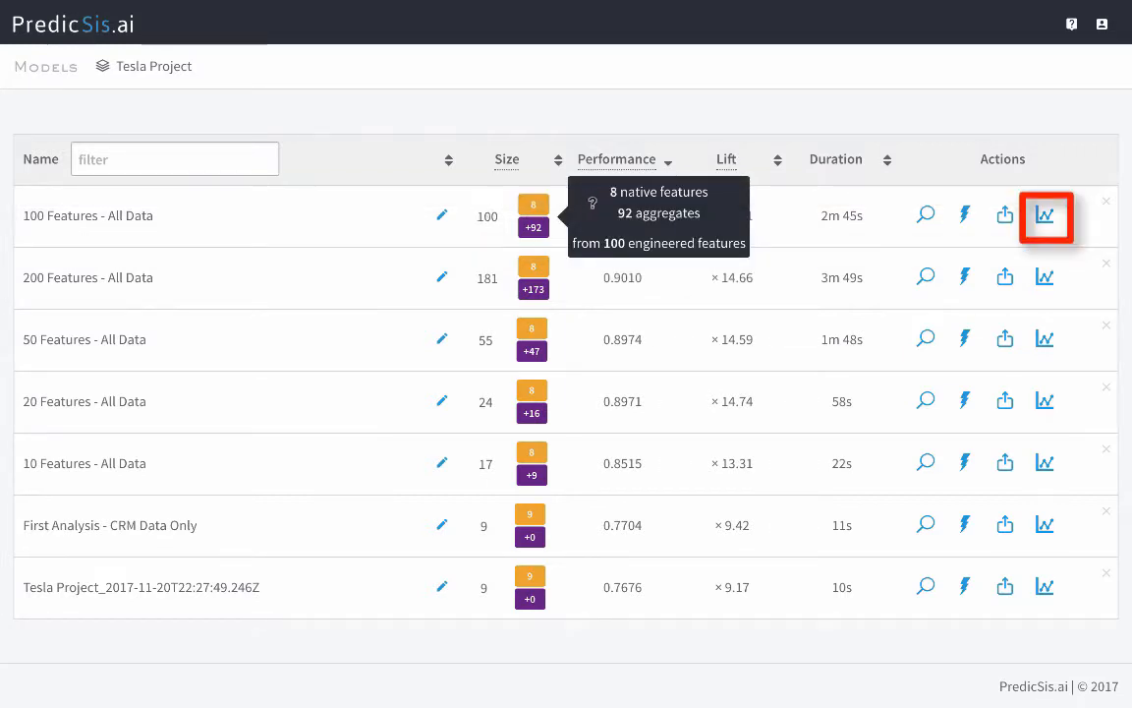
{"action": "left_click", "coordinate": [1044, 215]}
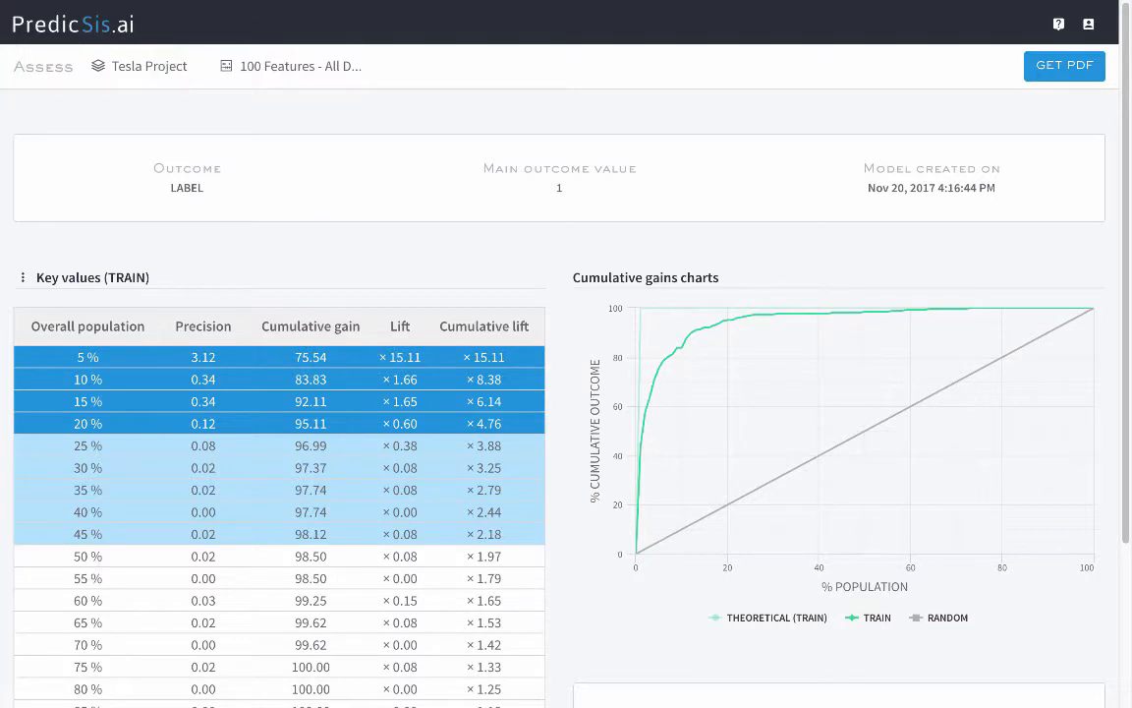
{"action": "mouse_move", "coordinate": [762, 325]}
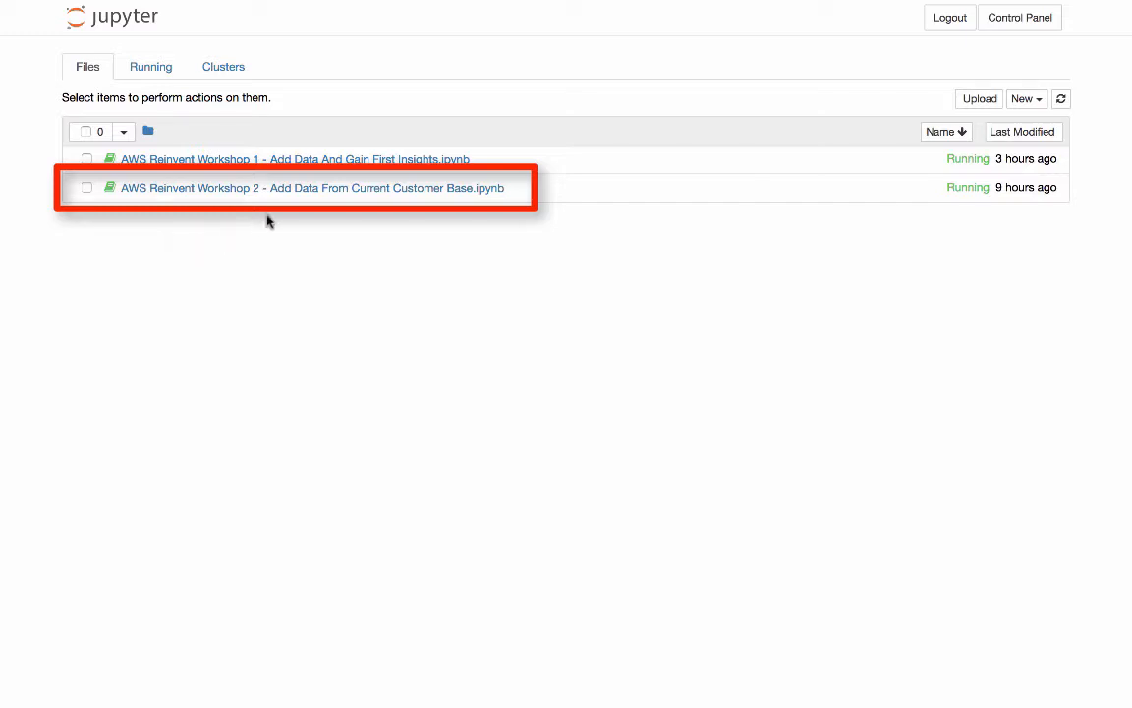
Open the AWS Reinvent Workshop 2 notebook in Jupyter, and in PredicSis.ai start an export of 50 Features - All Data with Current_Customers as input.
{"action": "left_click", "coordinate": [306, 187]}
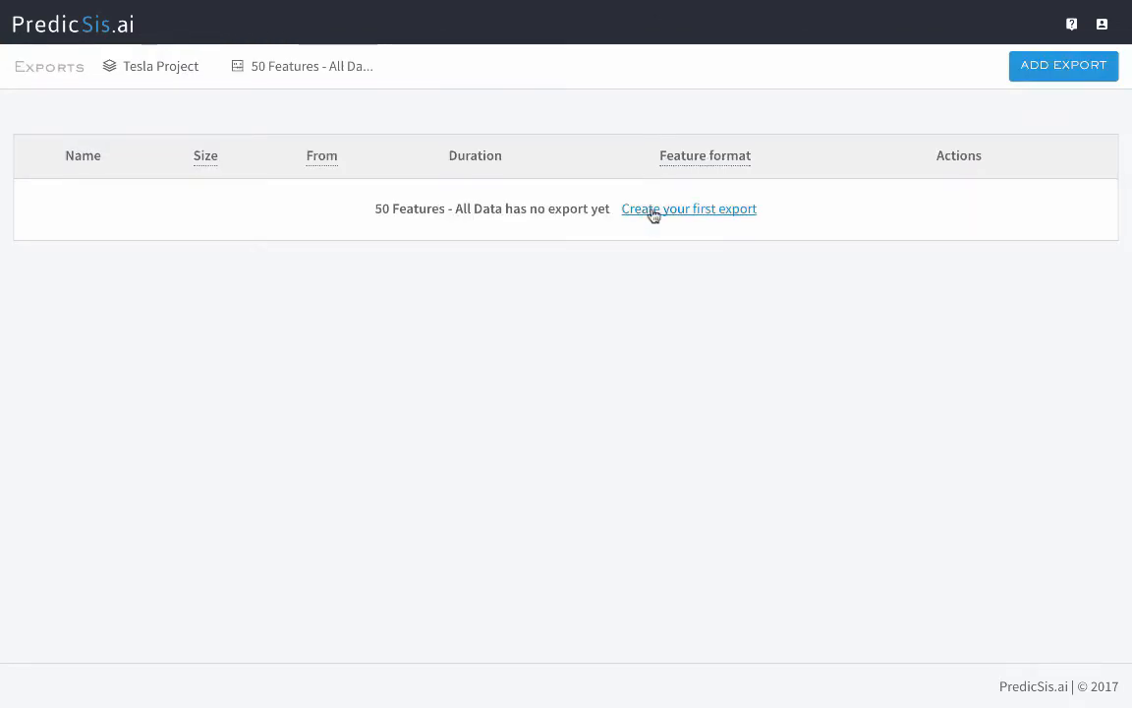
{"action": "left_click", "coordinate": [654, 215]}
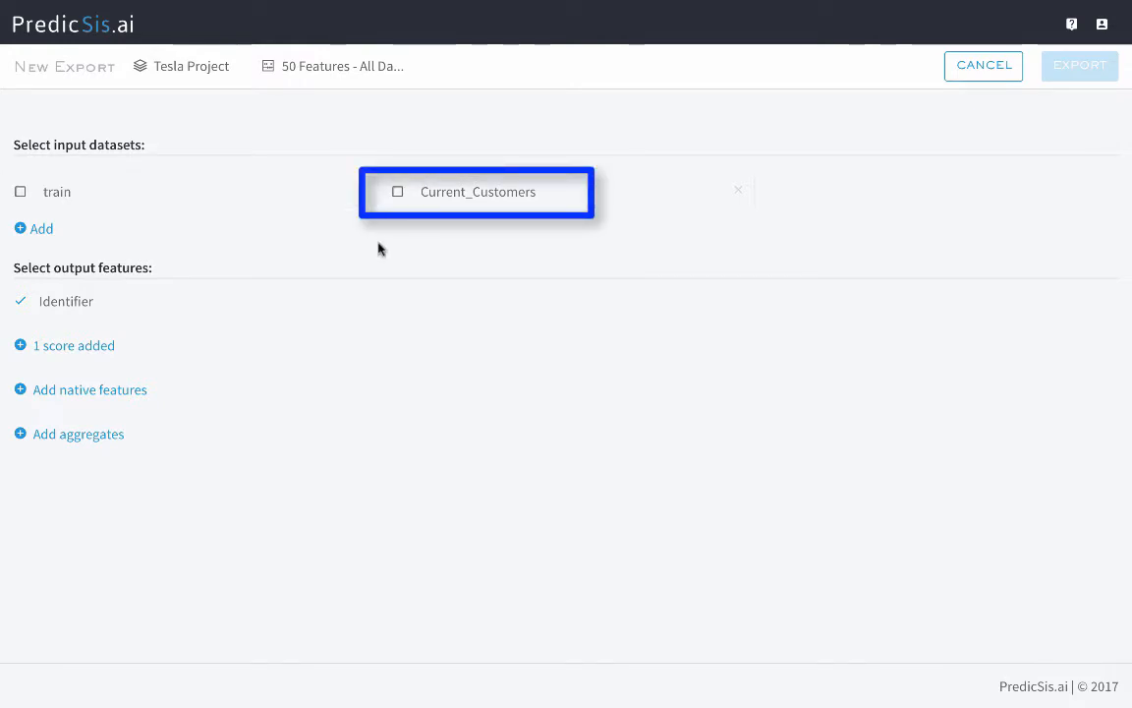
{"action": "left_click", "coordinate": [397, 191]}
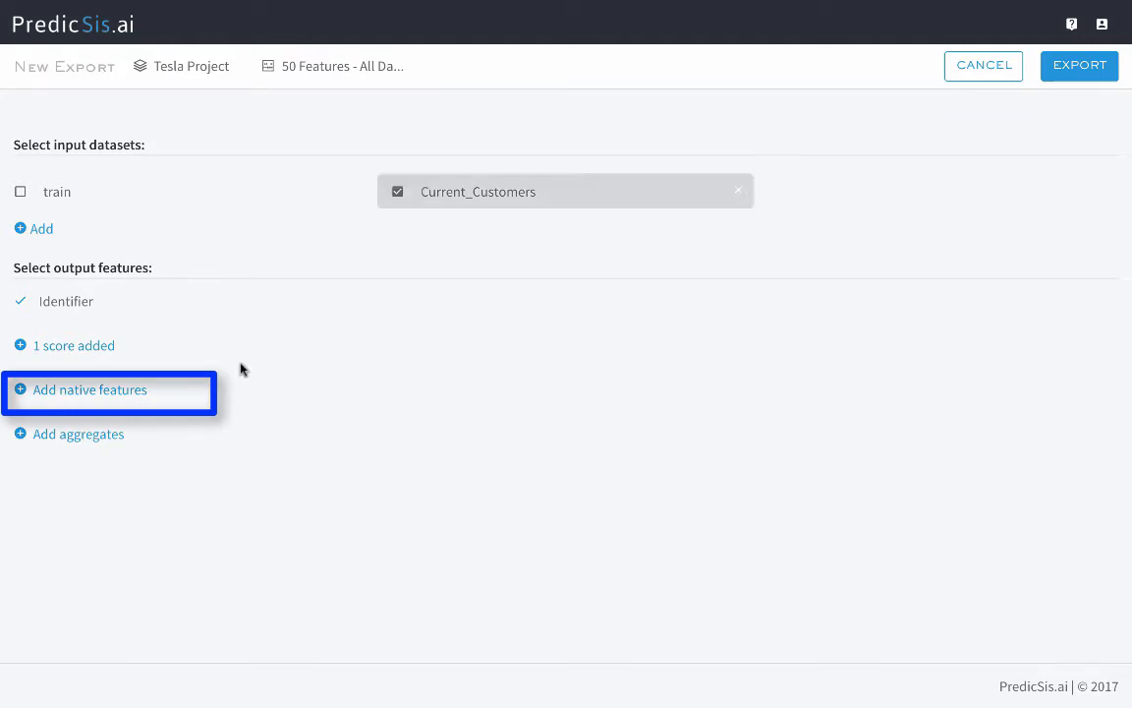
Add first_name, last_name, age, flag_carowner, flag_boatowner, flag_homeowner and flag_jewelrybuyer as native output features of the export.
{"action": "left_click", "coordinate": [126, 397]}
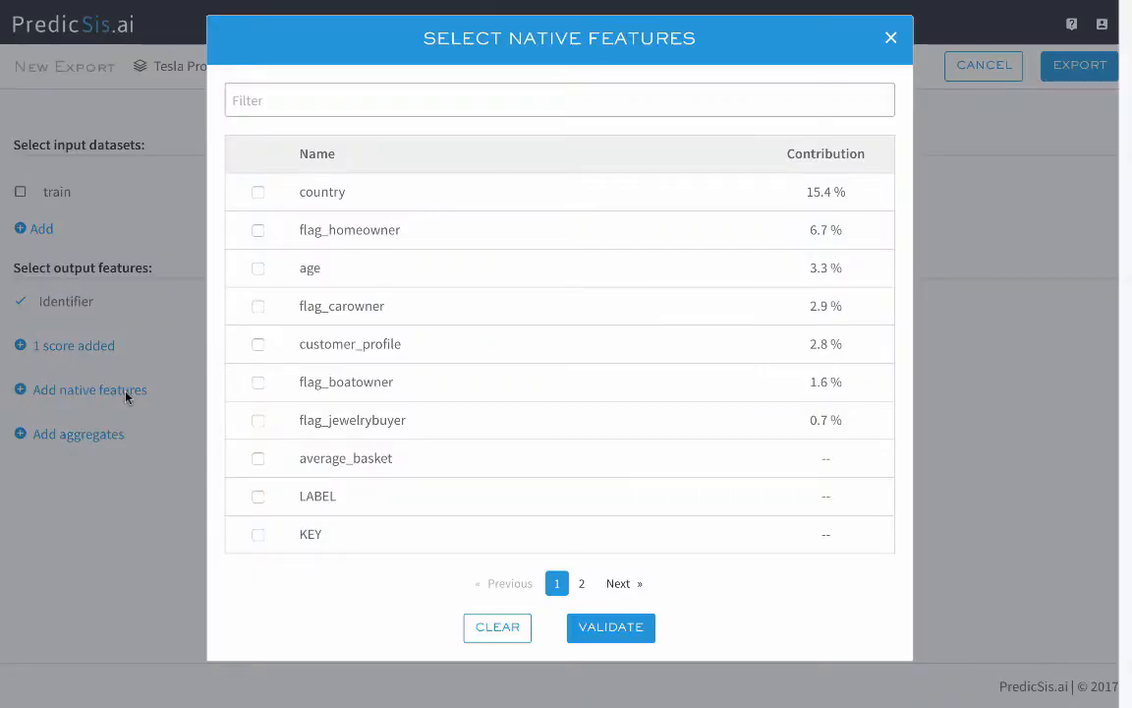
{"action": "left_click", "coordinate": [234, 99]}
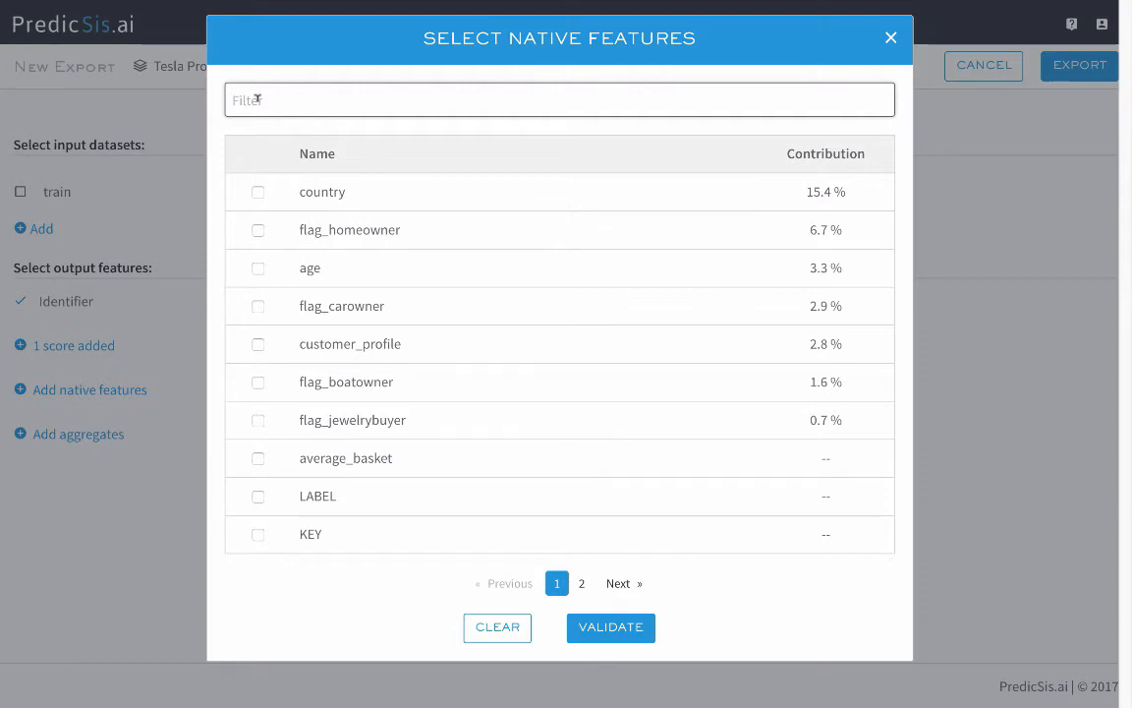
{"action": "type", "text": "fir"}
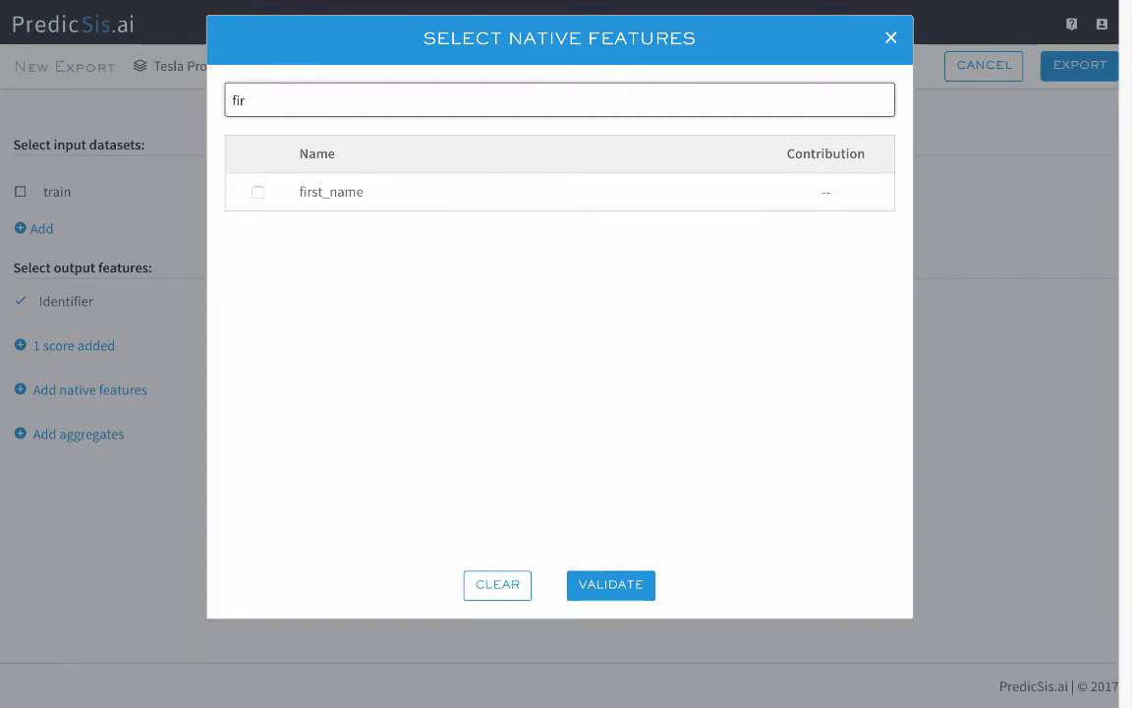
{"action": "left_click", "coordinate": [258, 193]}
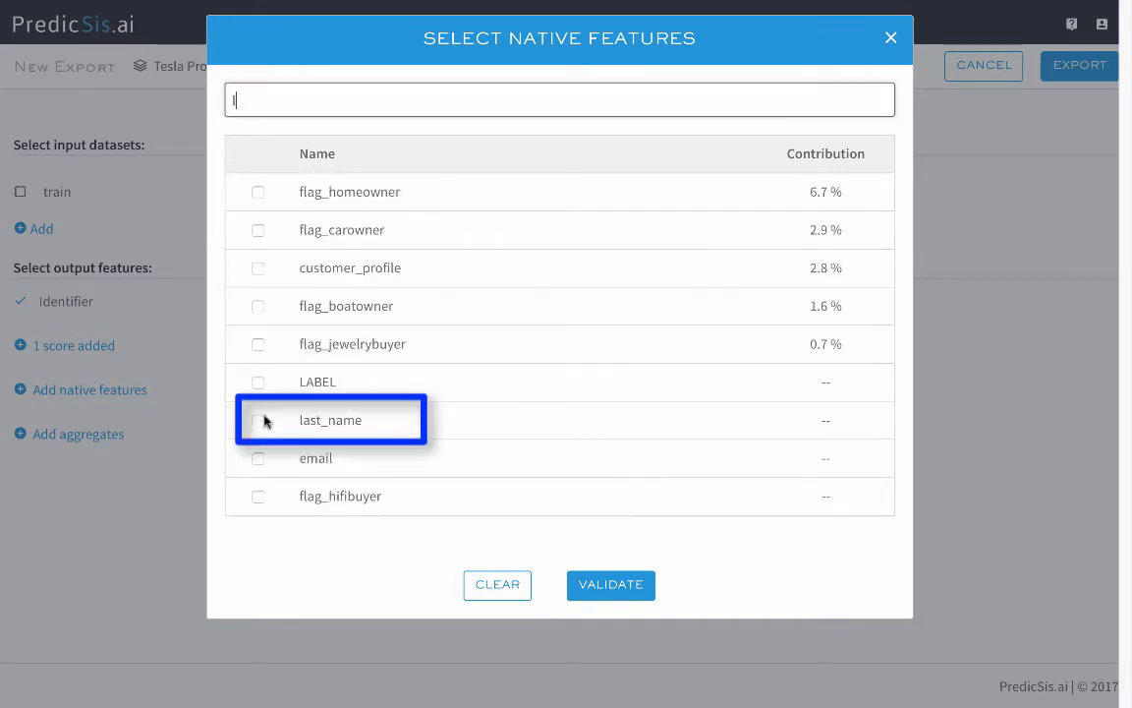
{"action": "left_click", "coordinate": [259, 420]}
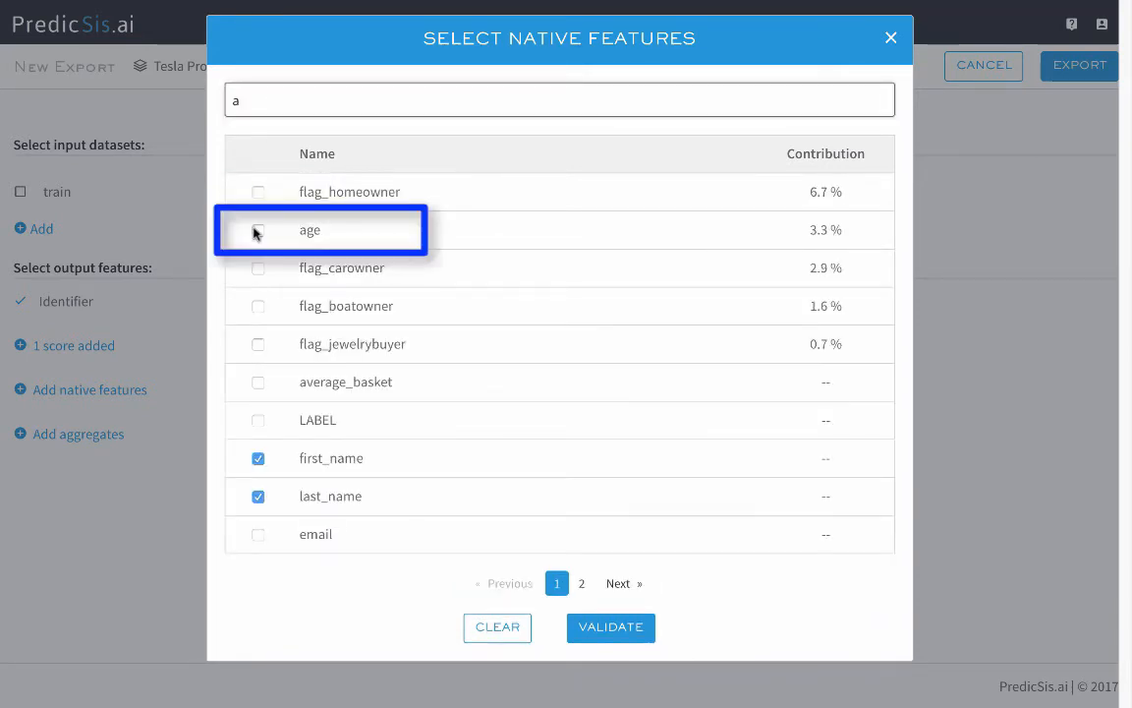
{"action": "left_click", "coordinate": [257, 231]}
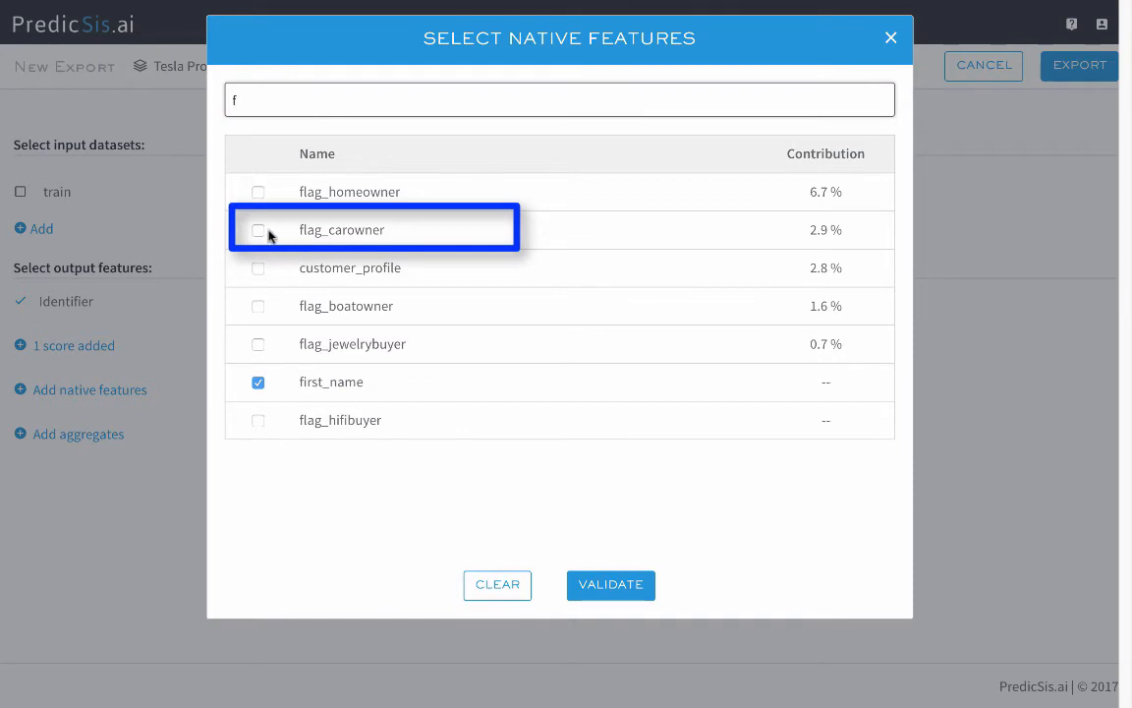
{"action": "left_click", "coordinate": [257, 231]}
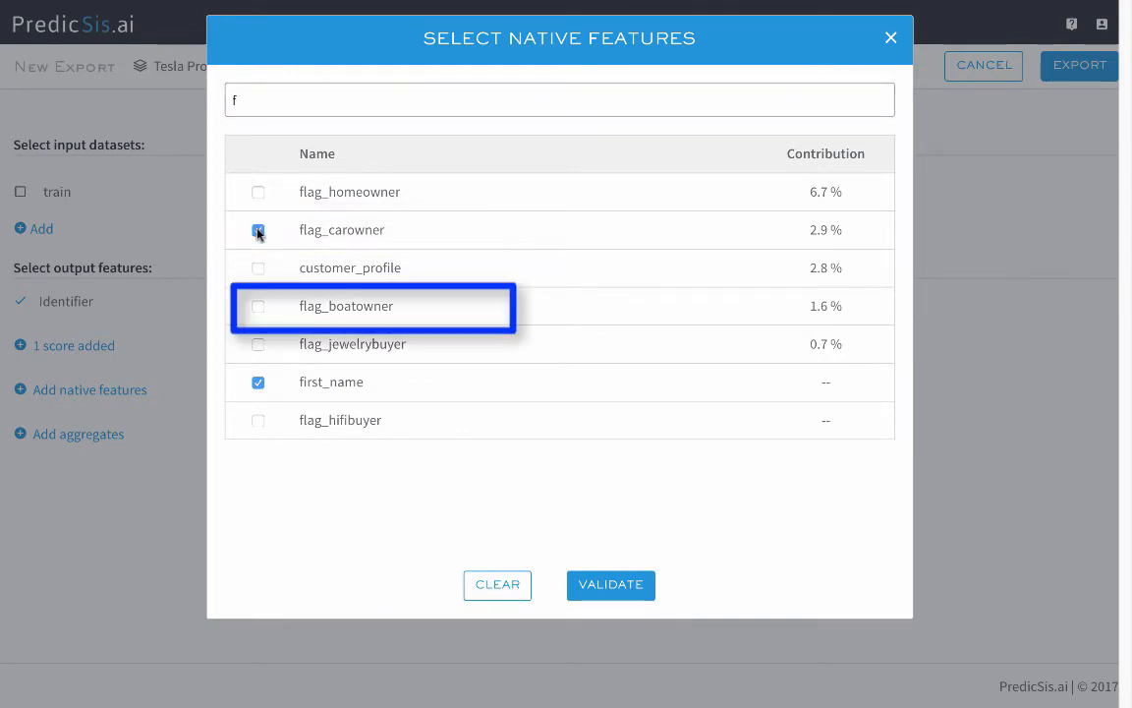
{"action": "left_click", "coordinate": [258, 305]}
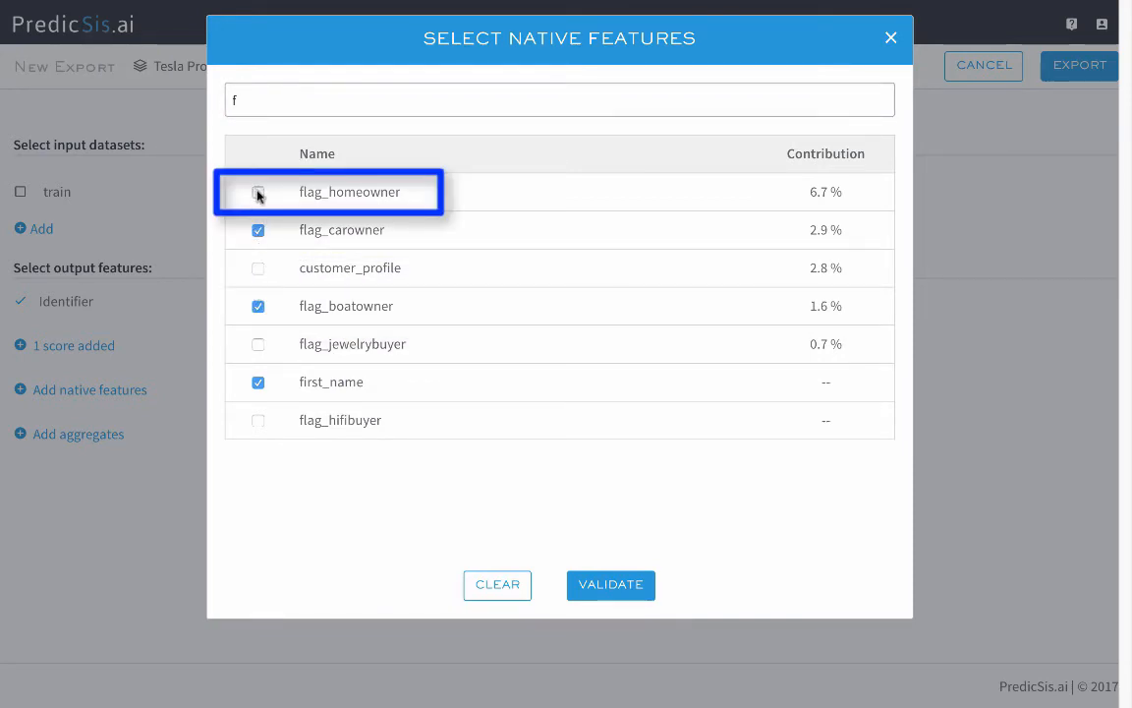
{"action": "left_click", "coordinate": [258, 193]}
{"action": "left_click", "coordinate": [258, 345]}
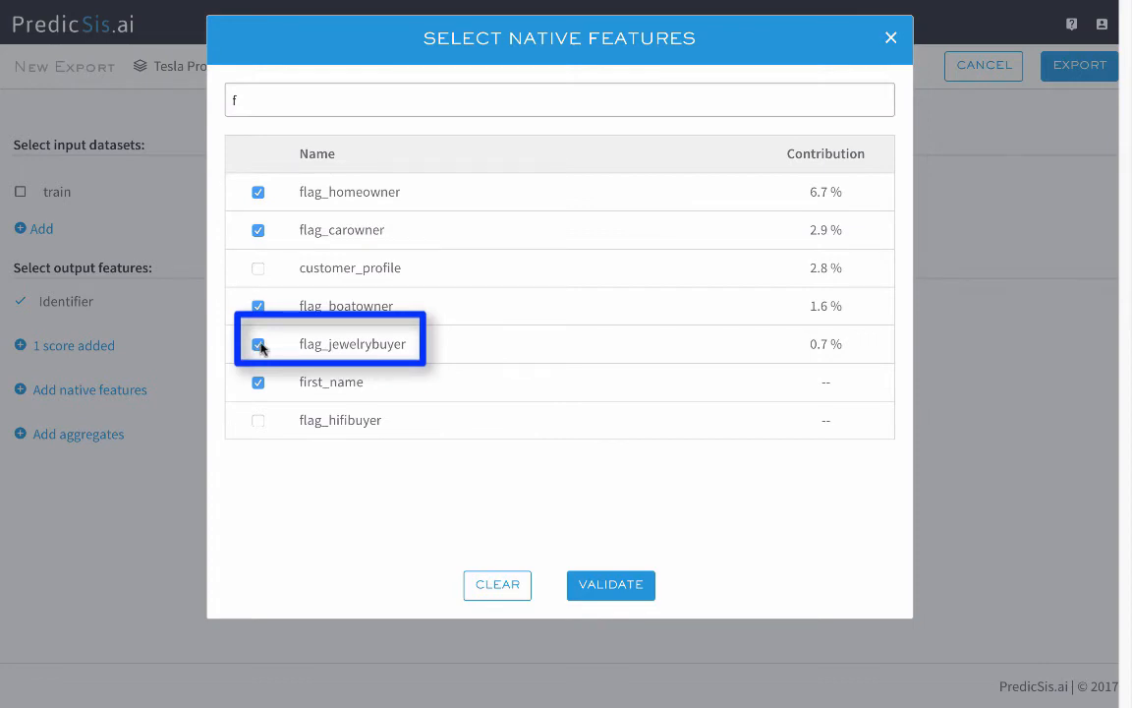
{"action": "left_click", "coordinate": [610, 587]}
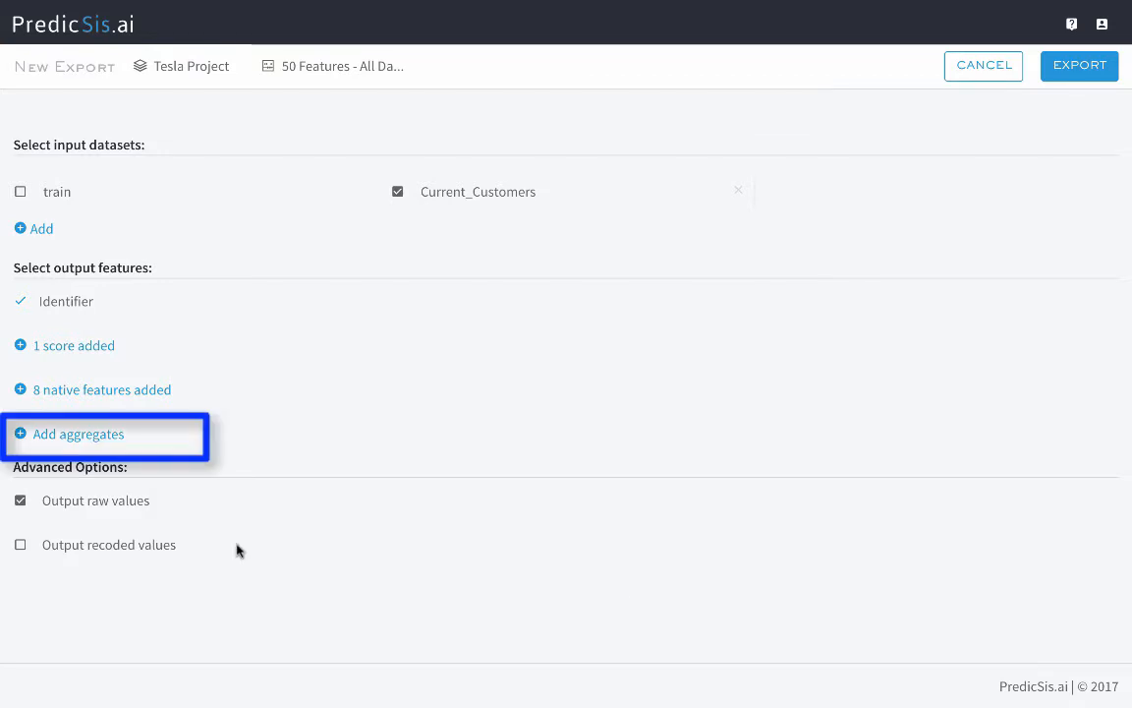
Add the Count(Emails) and Count(Orders) aggregates to the output features and run the export.
{"action": "left_click", "coordinate": [78, 434]}
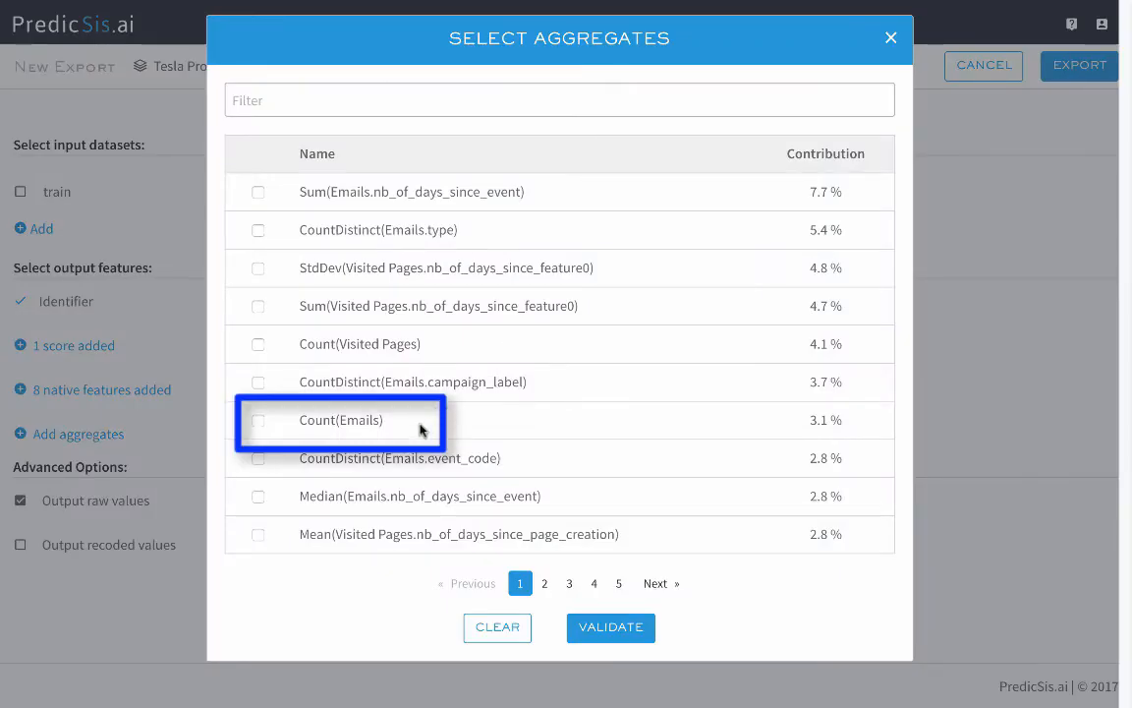
{"action": "left_click", "coordinate": [259, 421]}
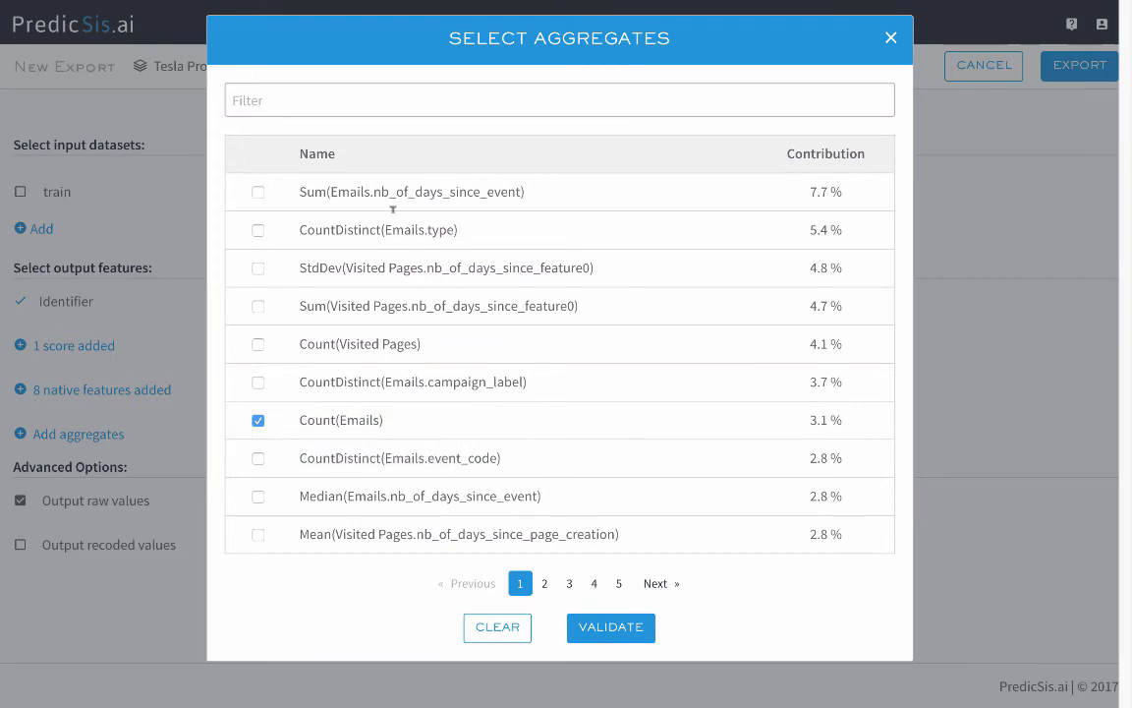
{"action": "left_click", "coordinate": [297, 106]}
{"action": "type", "text": "count"}
{"action": "left_click", "coordinate": [258, 382]}
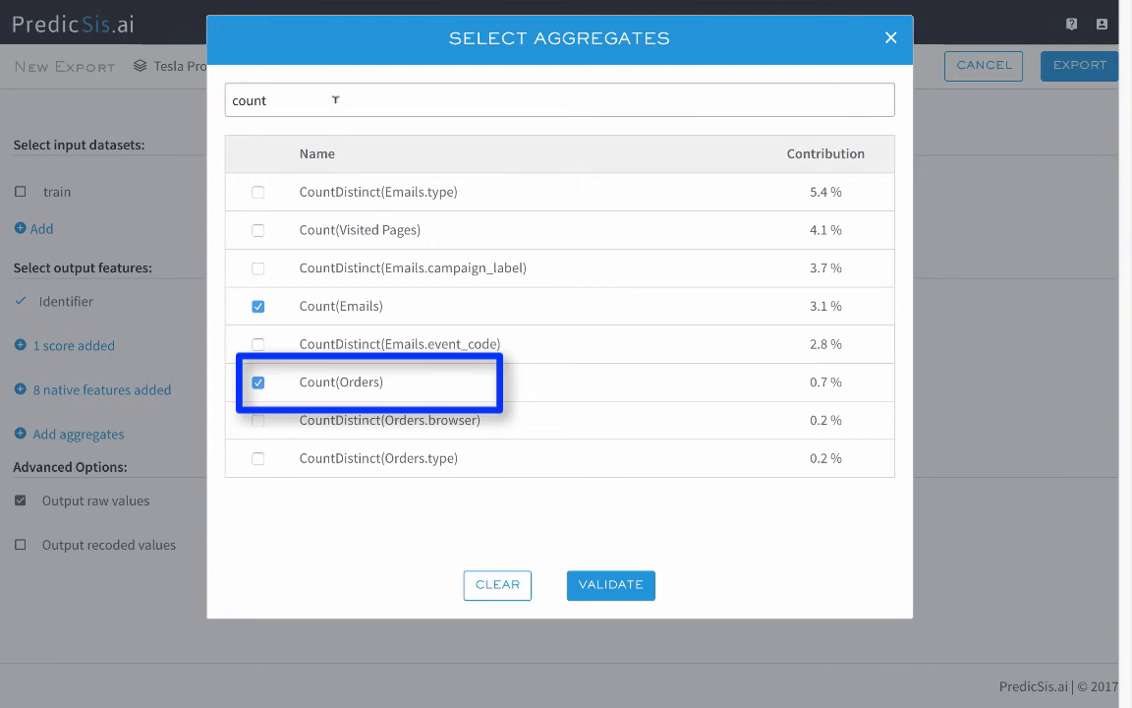
{"action": "left_click", "coordinate": [615, 587]}
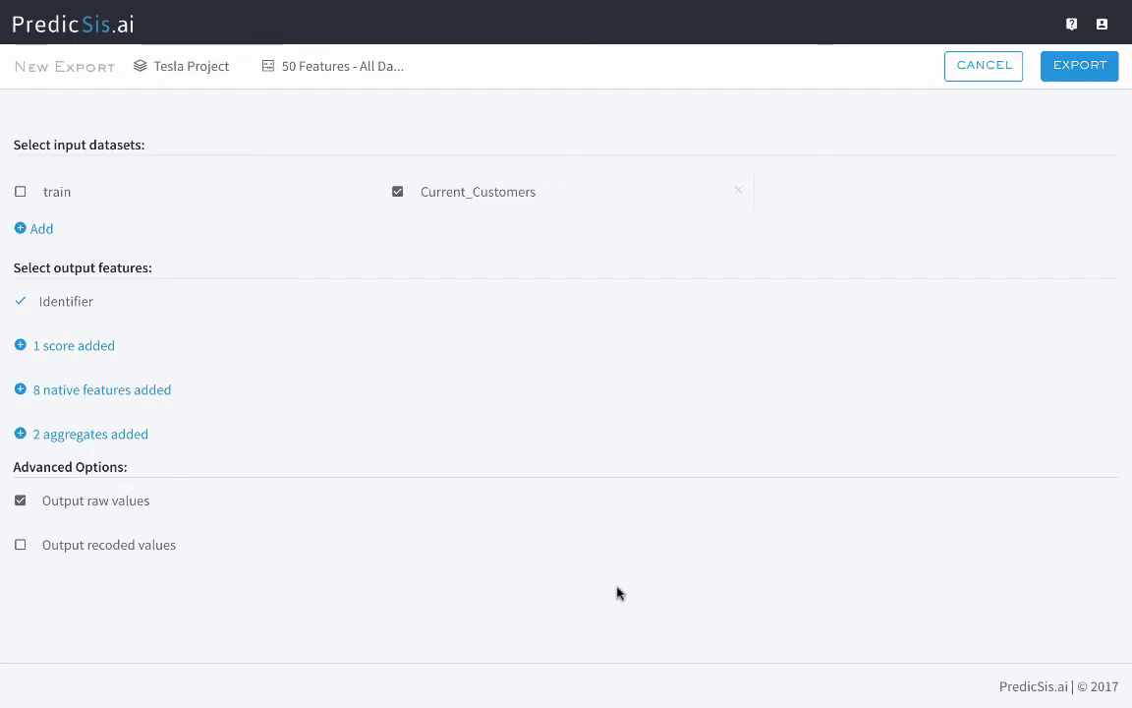
{"action": "left_click", "coordinate": [1080, 70]}
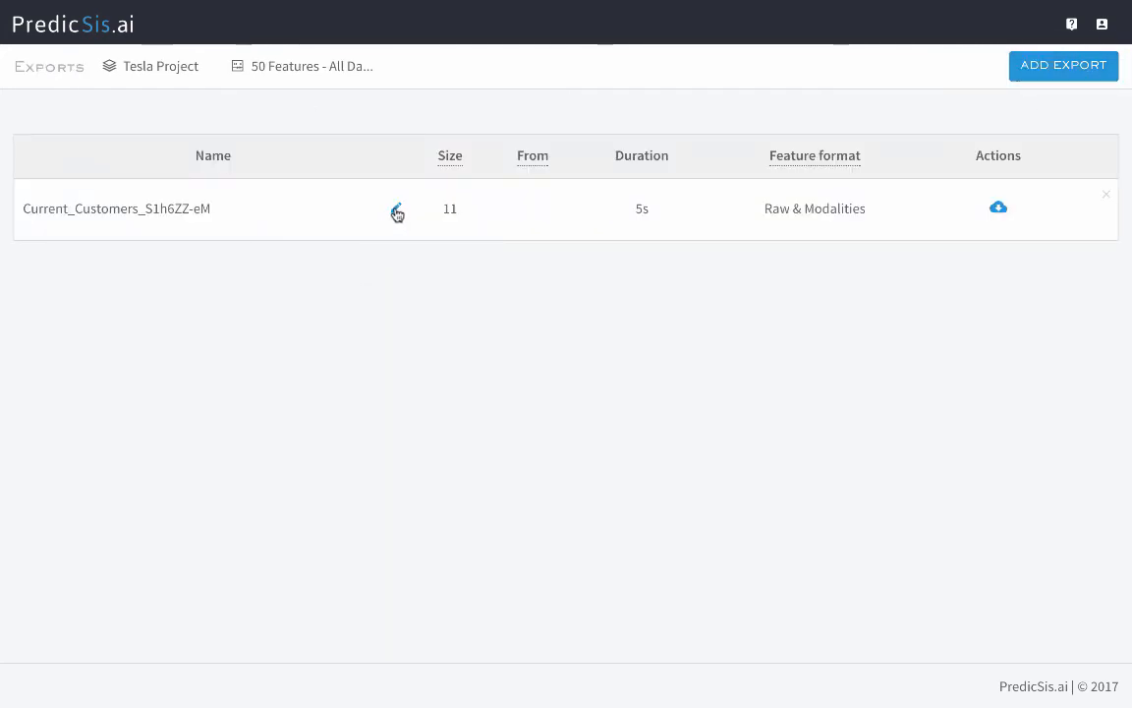
Rename the finished export as Current_Customers_Scores and download it.
{"action": "left_click", "coordinate": [397, 212]}
{"action": "left_click_drag", "start_coordinate": [217, 210], "coordinate": [158, 210]}
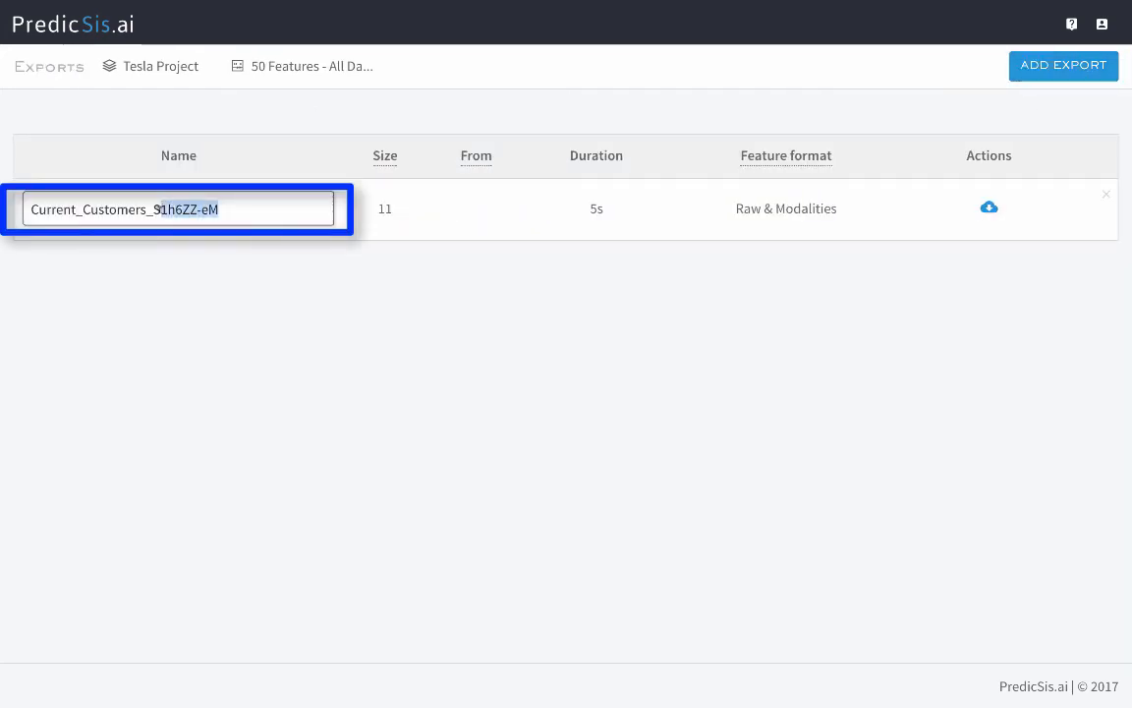
{"action": "type", "text": "cores"}
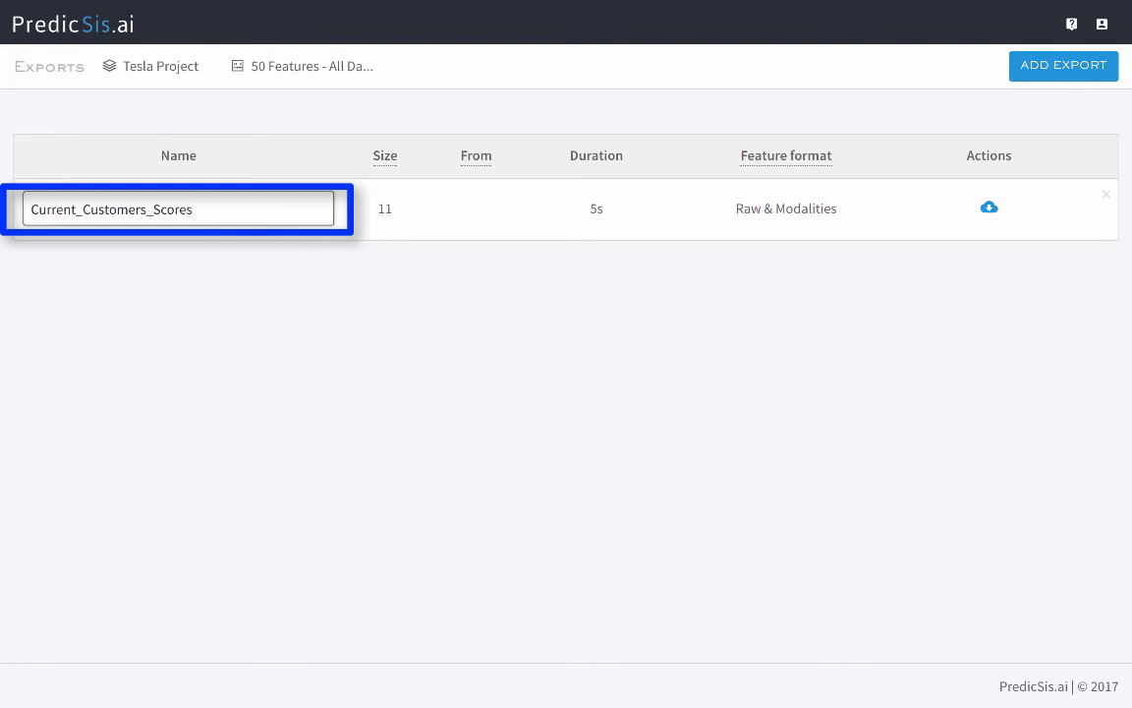
{"action": "key", "text": "Return"}
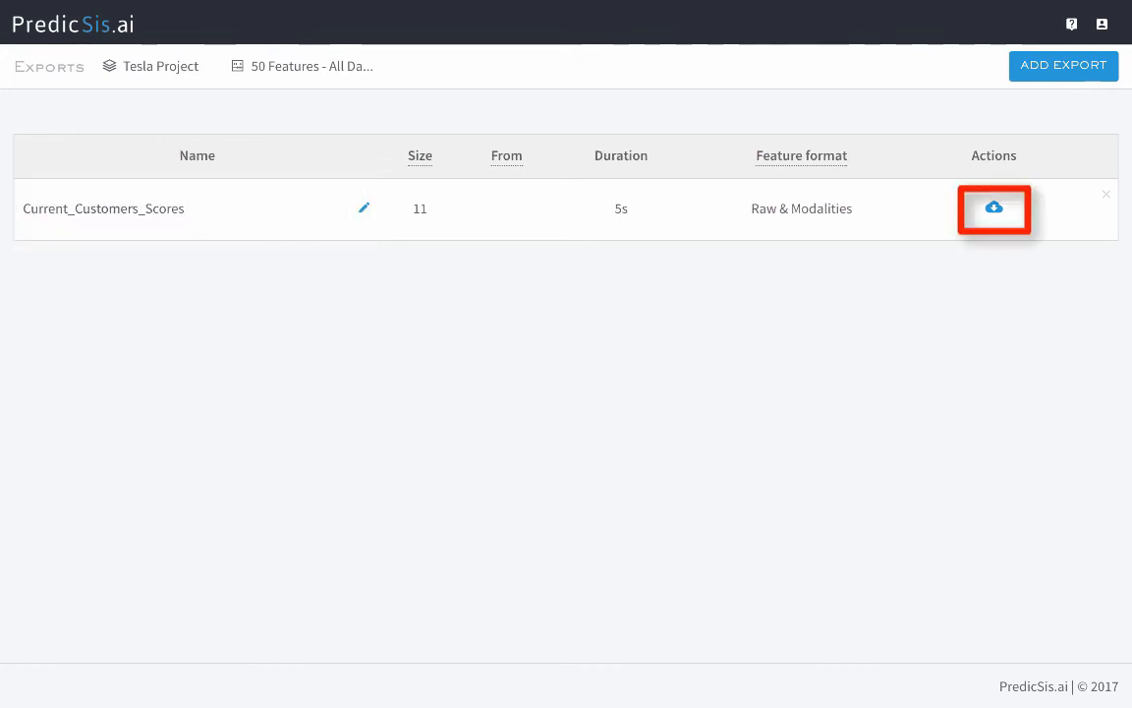
{"action": "left_click", "coordinate": [994, 210]}
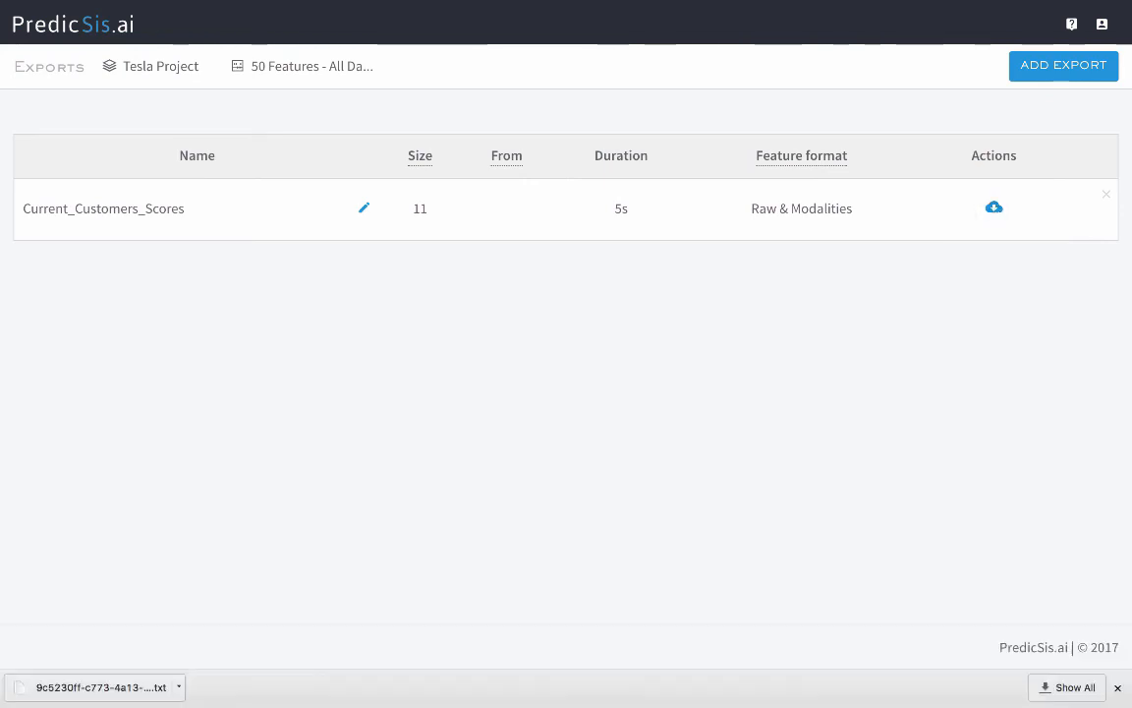